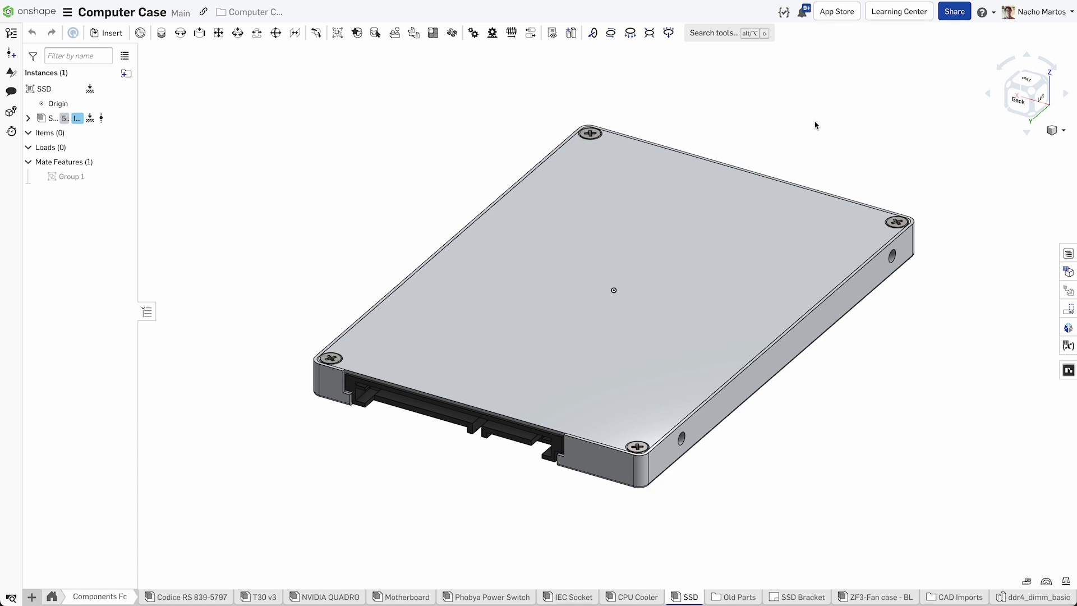
- Create a new Part Studio in context of the SSD assembly, positioned at the assembly's origin
left_click(571, 34)
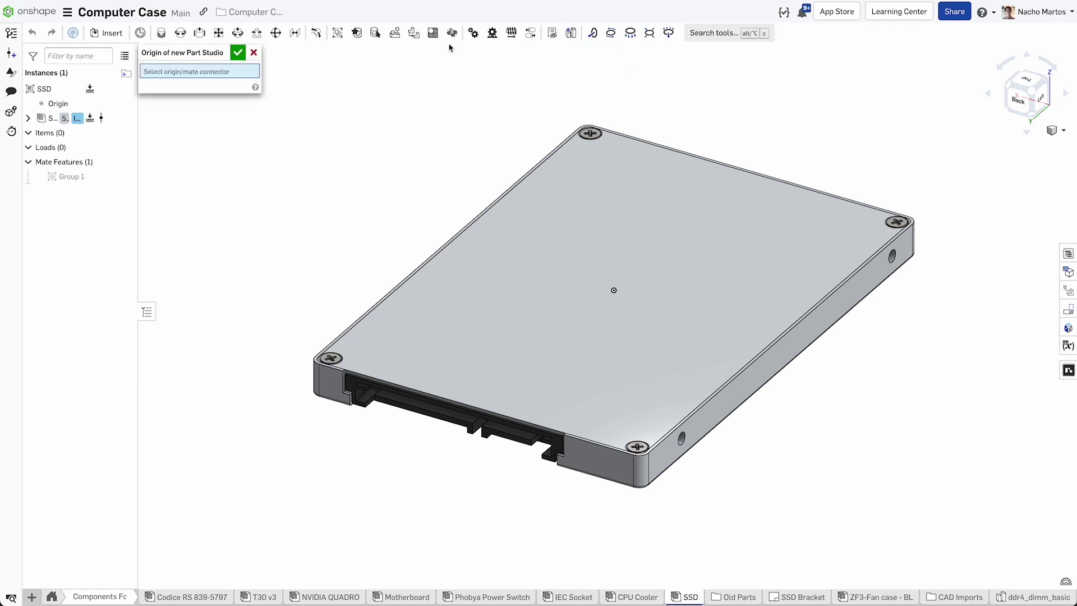
left_click(615, 290)
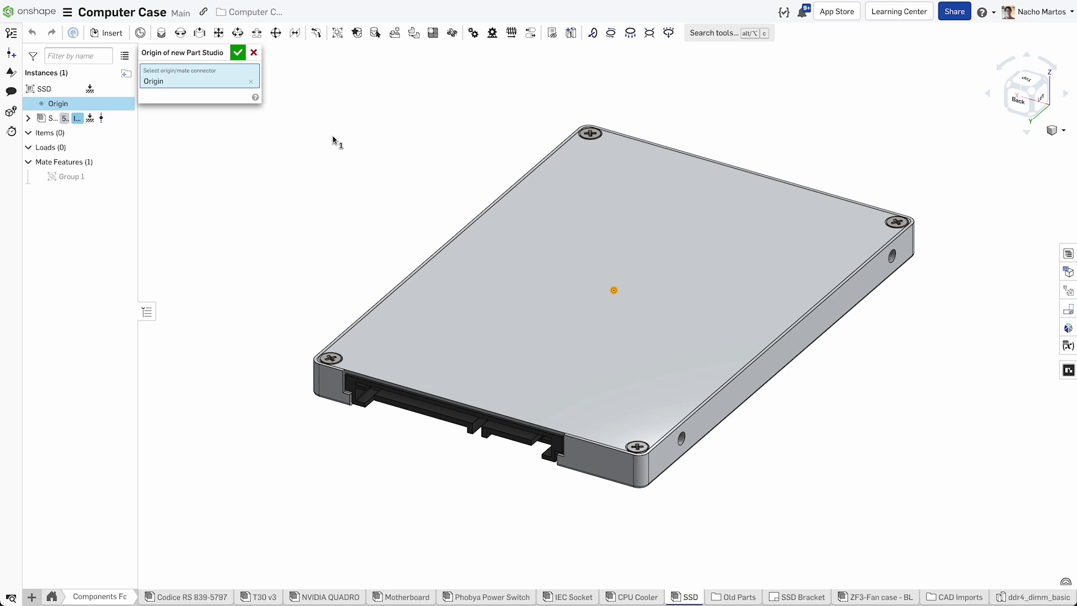
left_click(238, 53)
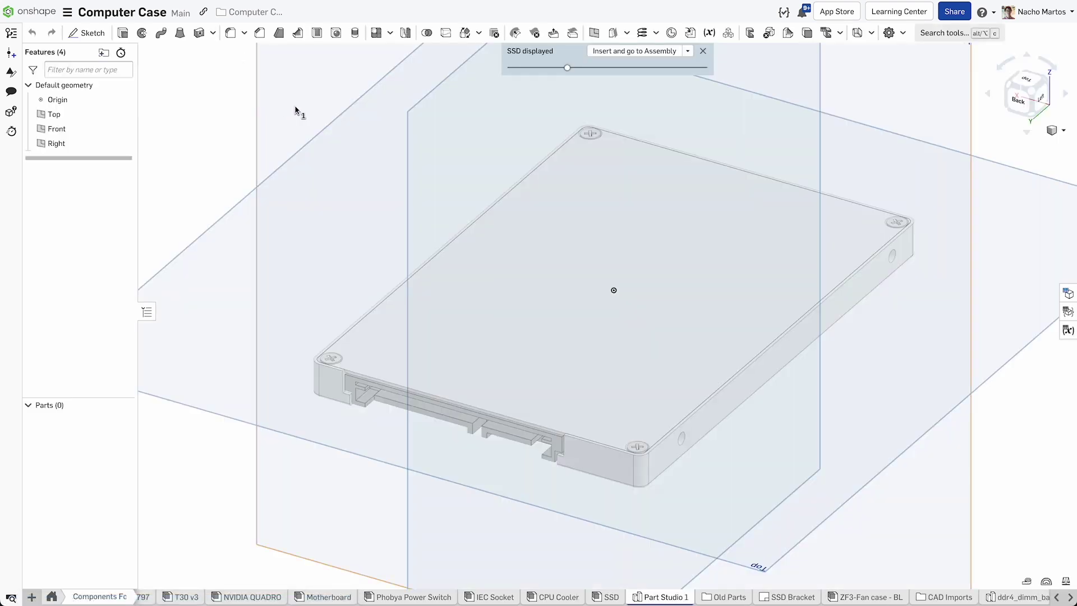
- Sketch an open, stepped five-line profile about 27 mm tall on the Front plane, around the SSD's side and ending directly above the origin
left_click(295, 110)
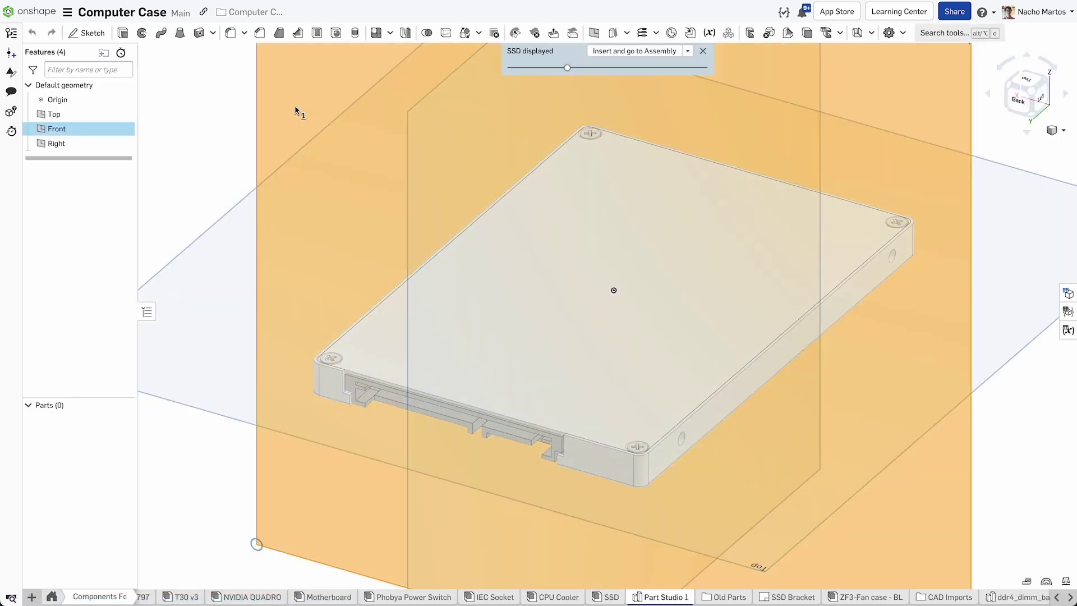
key("shift+s")
key("n")
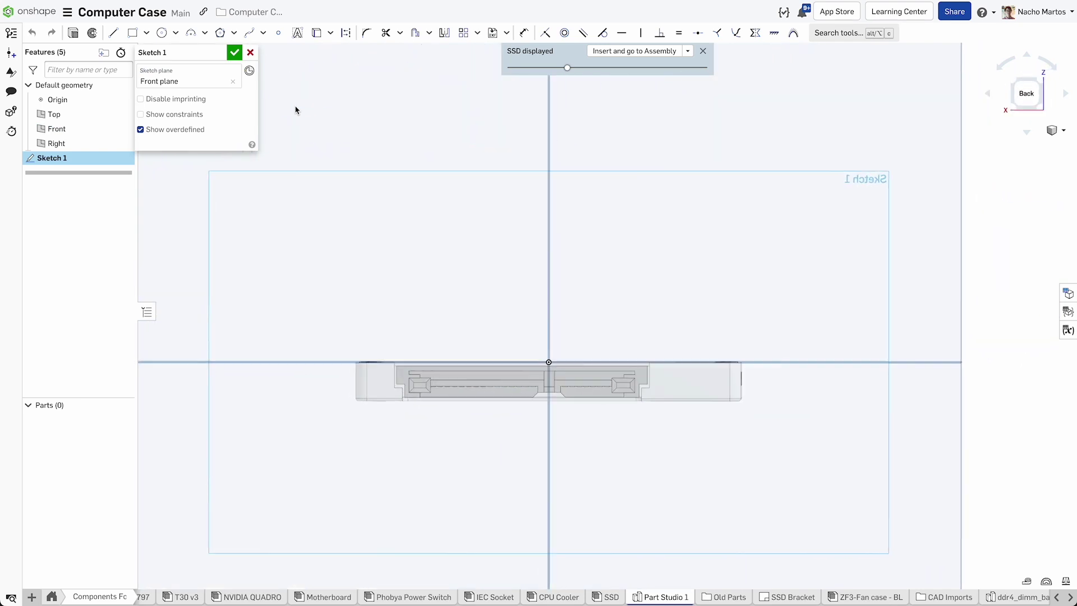
key("l")
left_click(404, 436)
left_click(307, 437)
left_click(307, 289)
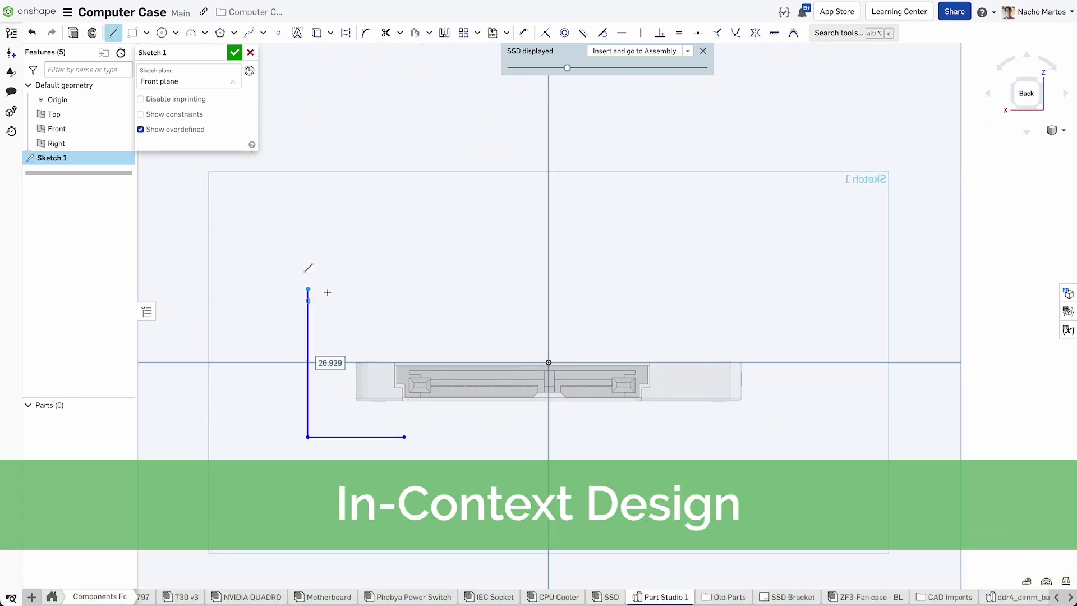
left_click(400, 289)
left_click(400, 335)
left_click(549, 335)
key("Escape")
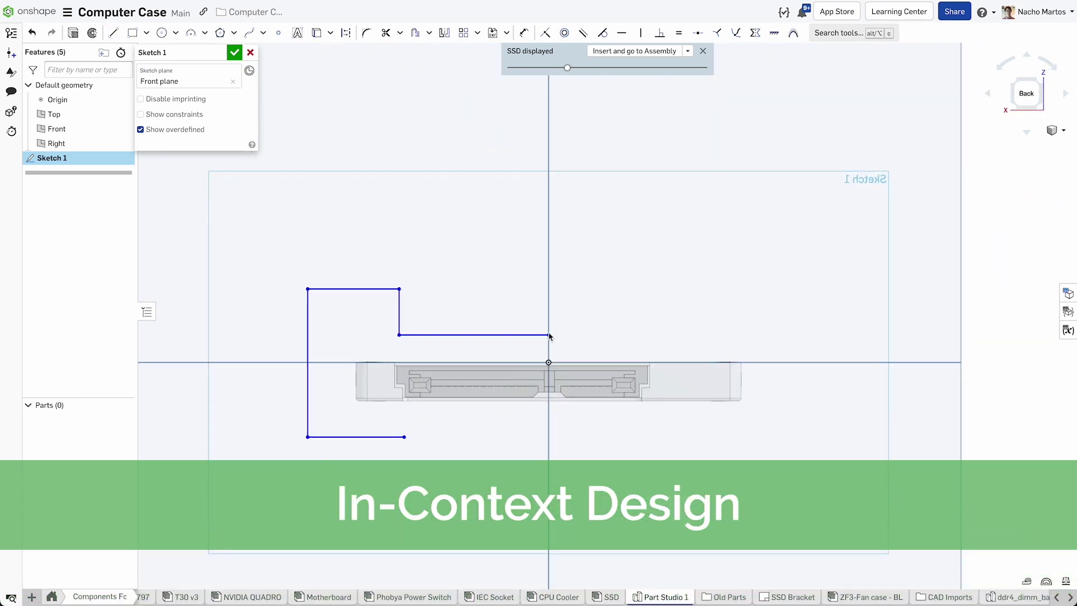
- Reference the SSD's top edge at the origin in the sketch and dimension the profile's long horizontal line 1 mm above it
key("u")
left_click(549, 362)
key("d")
left_click(549, 335)
left_click(549, 362)
left_click(567, 345)
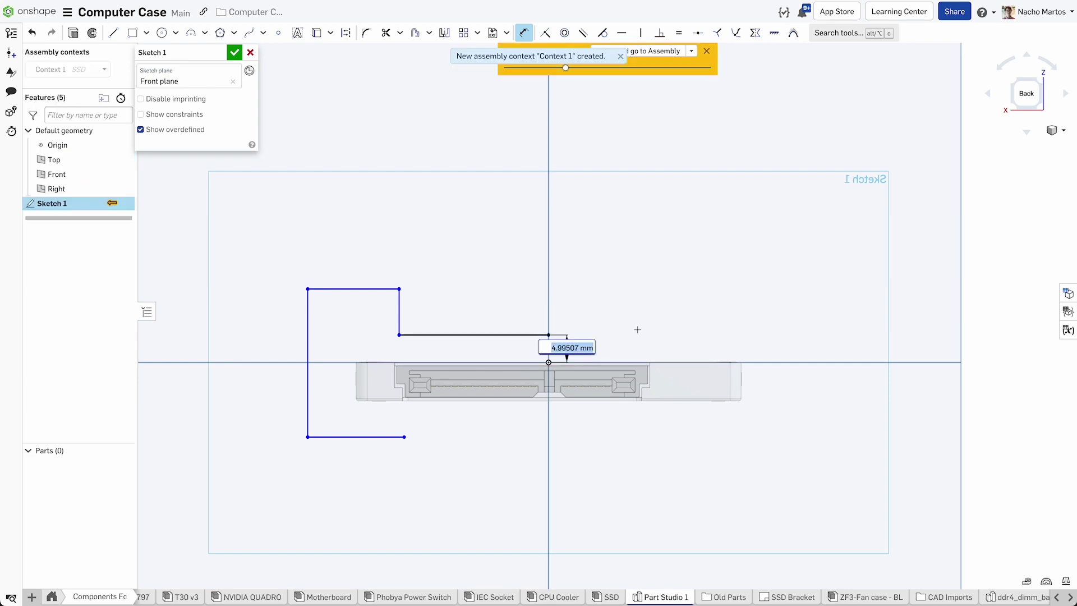
type("1")
key("Return")
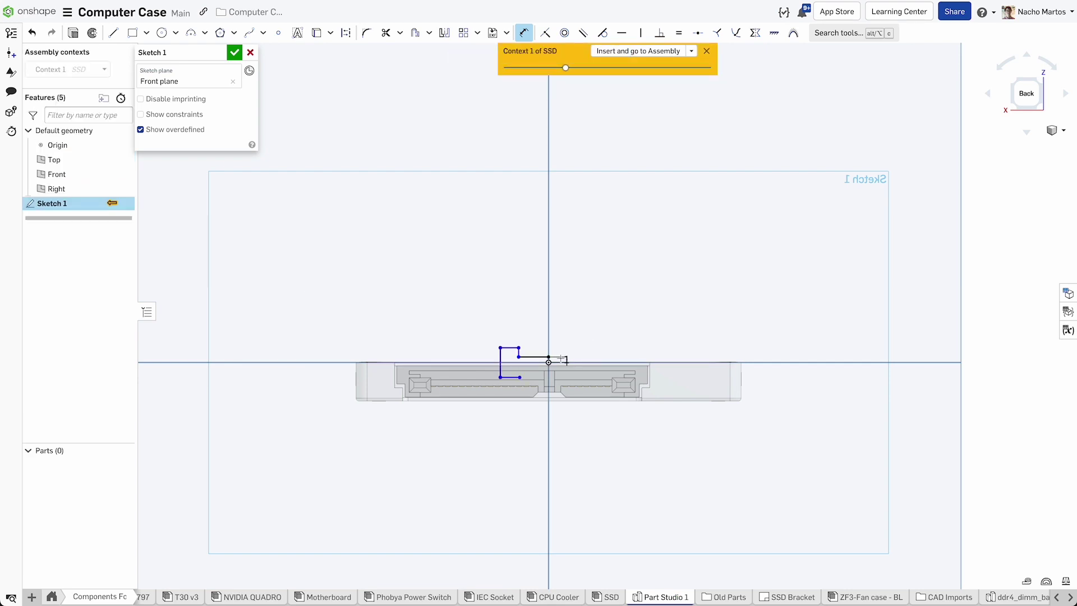
- Dimension the profile's upper short line 3 mm above the SSD's top and set its length to 7.5 mm
left_click(587, 349)
type("3")
key("Return")
left_click(509, 346)
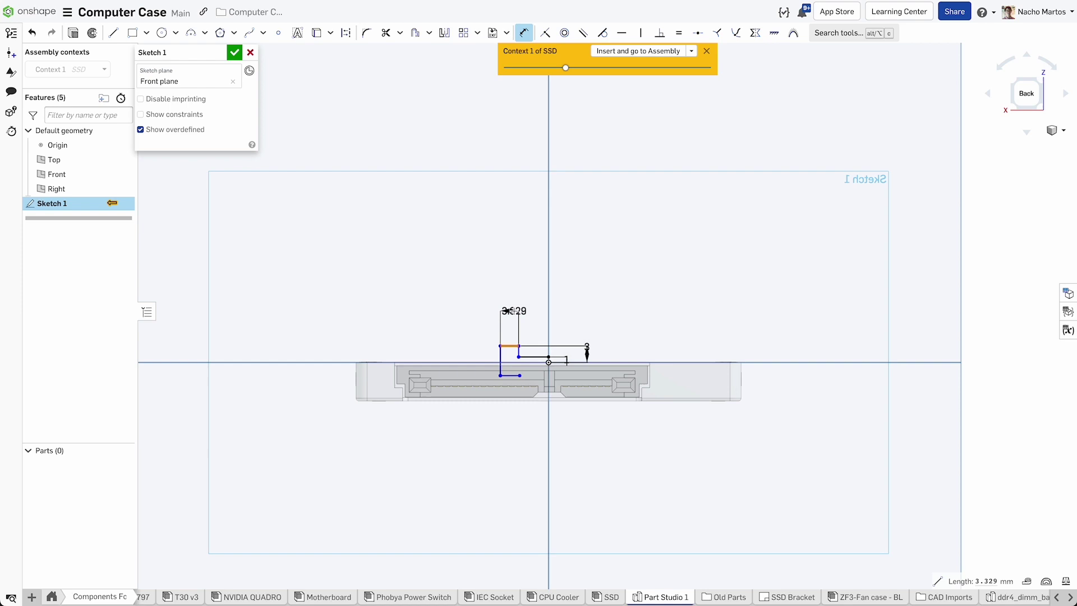
left_click(513, 312)
type("7.5")
key("Return")
key("Escape")
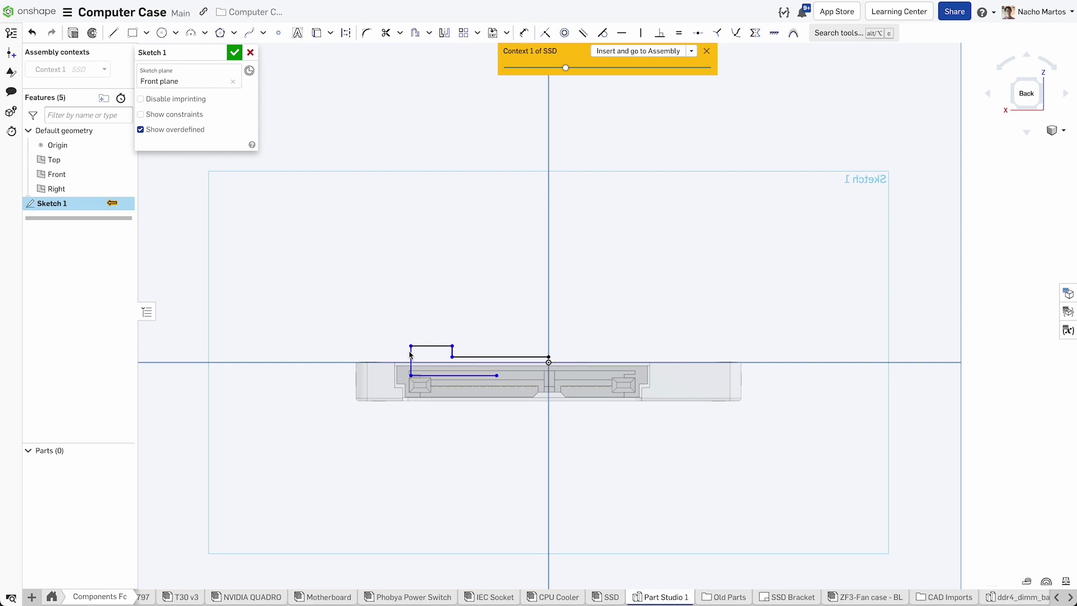
- Move the profile's bottom line below the SSD and set its length to 10 mm
left_click_drag(435, 377, 435, 428)
key("d")
left_click(435, 422)
left_click(422, 449)
type("10")
key("Return")
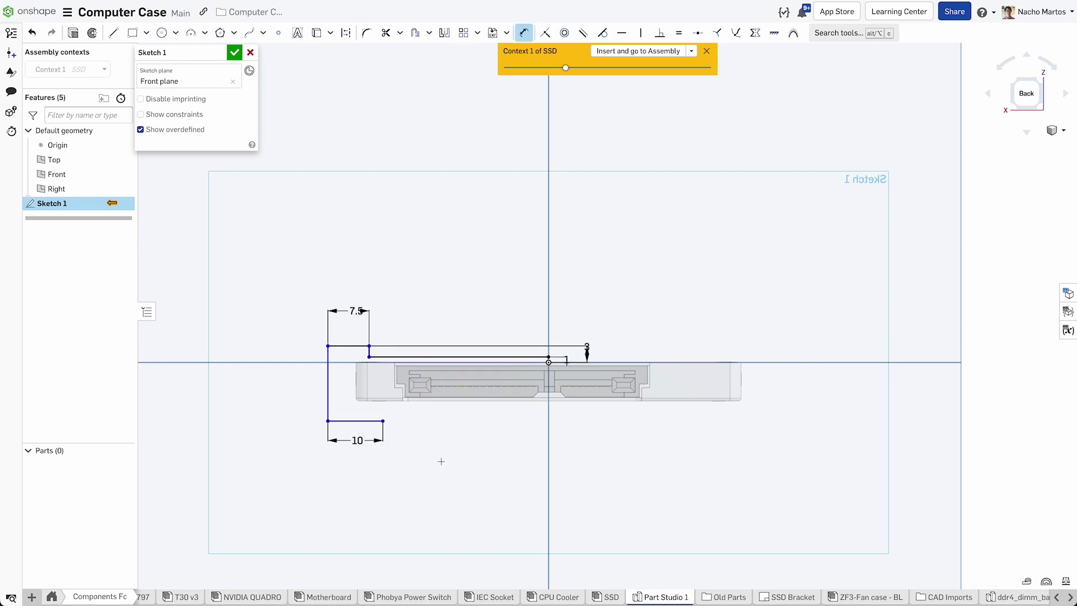
- Dimension the profile's bottom line 1 mm below the SSD and its tall vertical line 2 mm from the SSD's side
left_click(382, 401)
left_click(426, 428)
type("1")
key("Return")
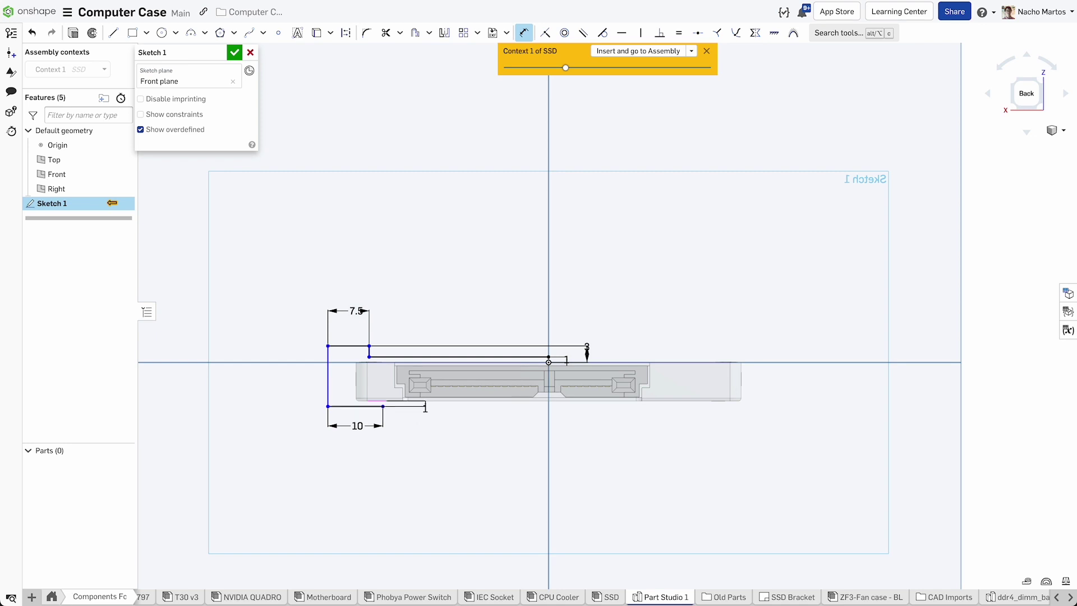
scroll(354, 366, "up", 5)
left_click(289, 375)
left_click(359, 395)
left_click(333, 283)
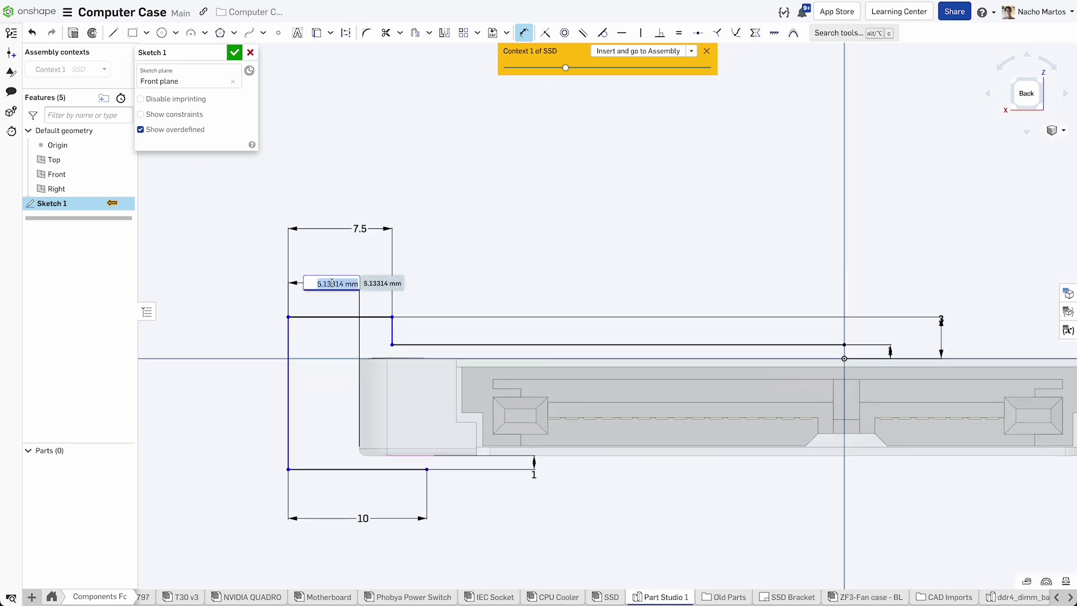
type("2")
key("Return")
key("Escape")
- Spread out the 2 mm side clearance, 1 mm top clearance and 3 mm height dimensions for readability, and finish the sketch
left_click_drag(346, 284, 276, 283)
left_click_drag(888, 350, 883, 277)
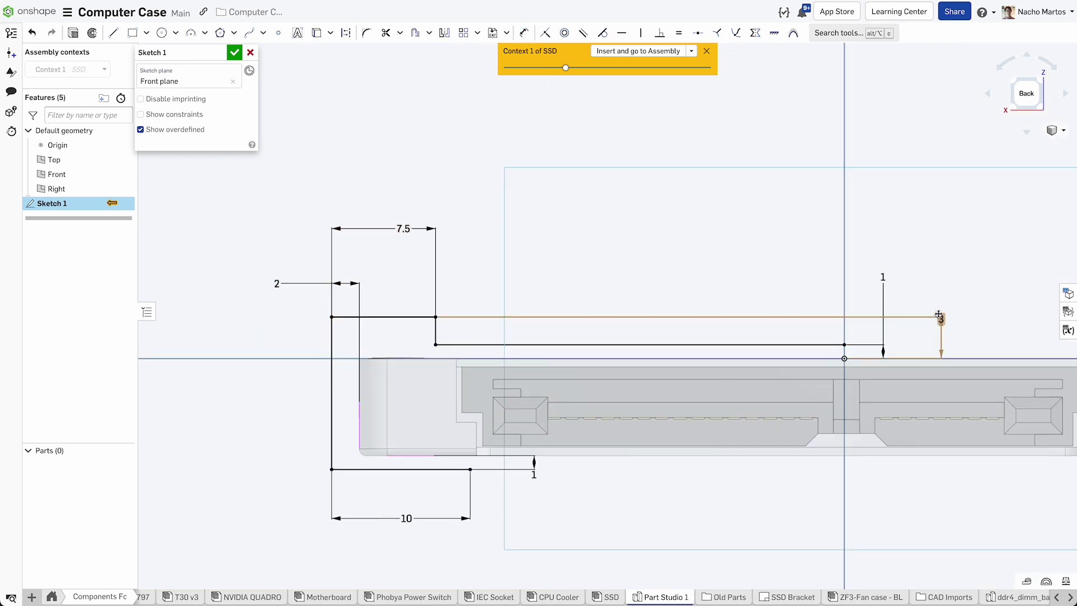
left_click_drag(941, 319, 913, 246)
middle_click_drag(711, 502, 612, 497)
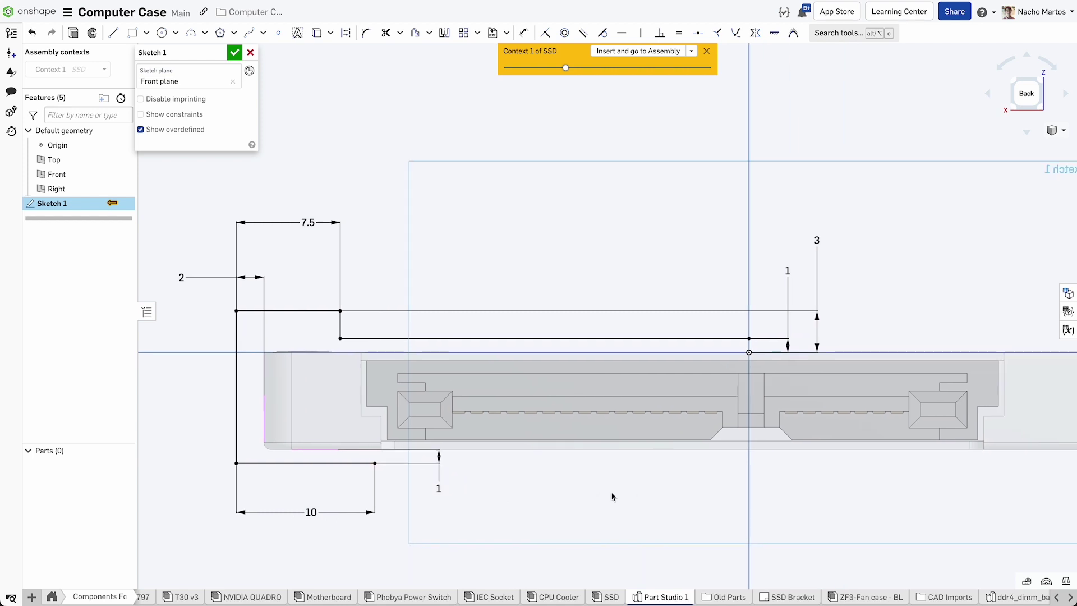
left_click(235, 52)
- Start a sheet metal model in Extrude mode using all five lines of the bracket profile
left_click(855, 32)
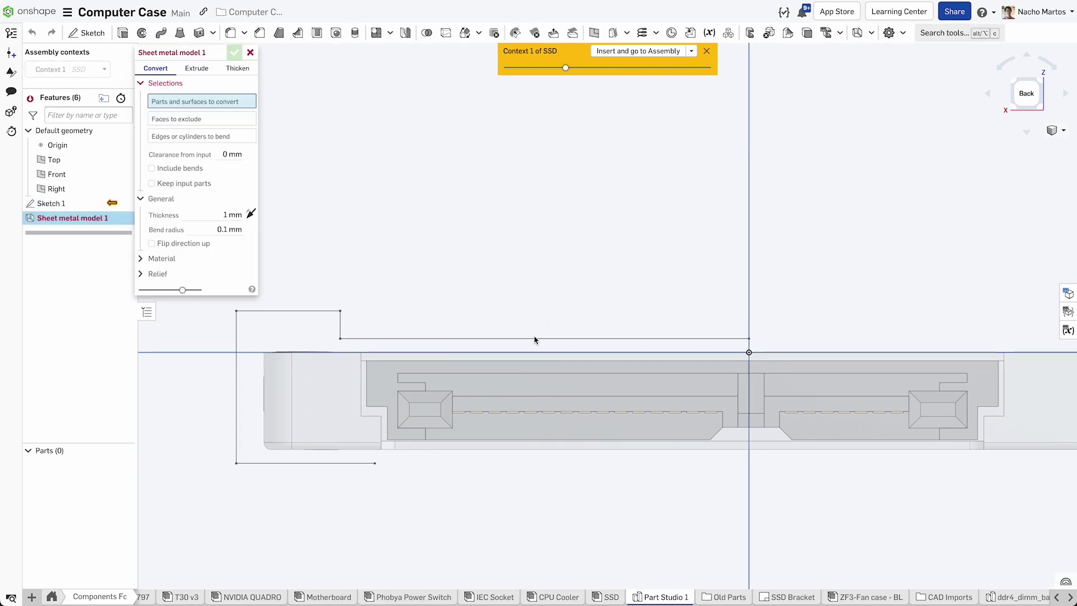
left_click(197, 68)
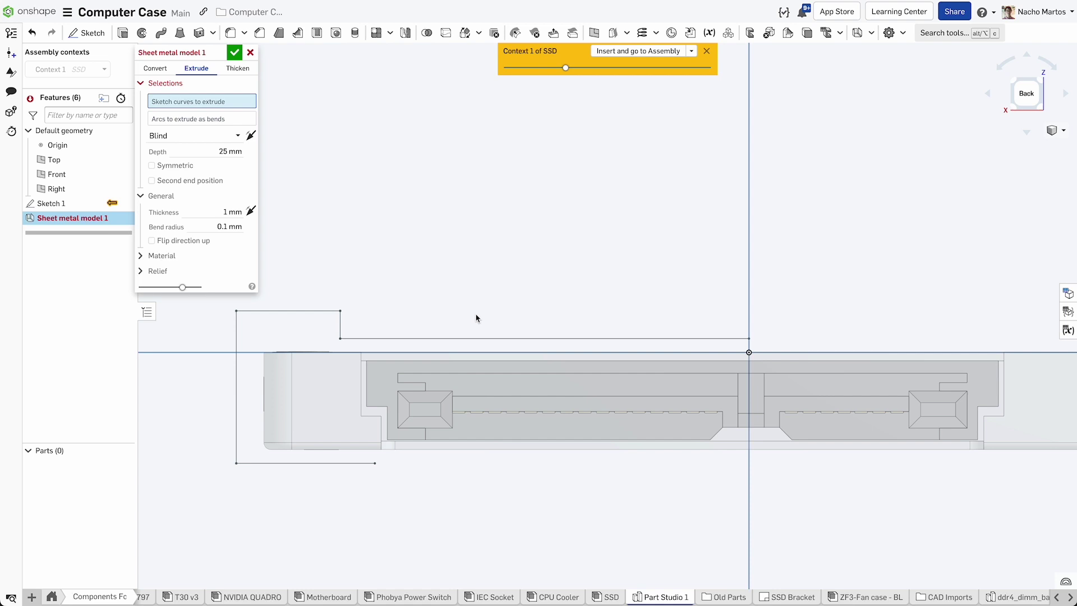
left_click(480, 338)
left_click(340, 325)
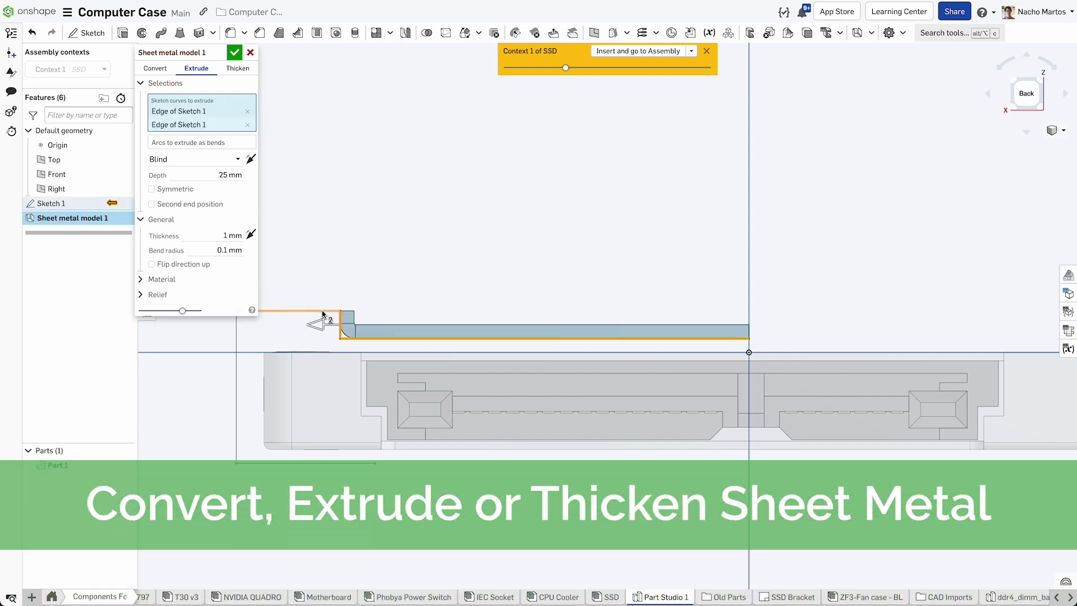
left_click(322, 312)
left_click(236, 364)
left_click(267, 465)
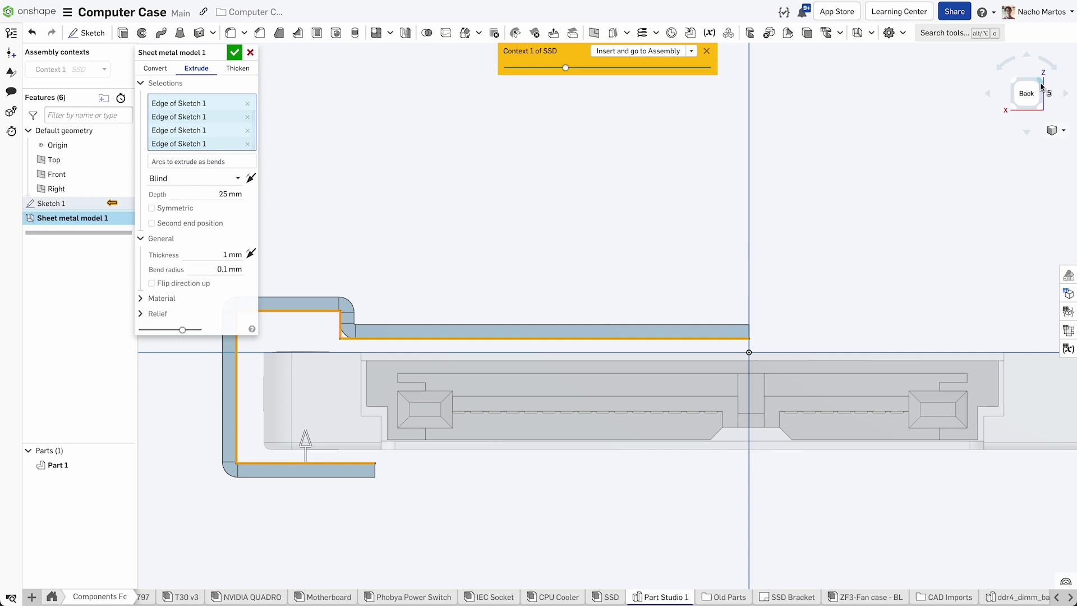
- Set the sheet metal extrusion to a symmetric depth of 100 mm and create the model
left_click(1041, 87)
left_click(142, 298)
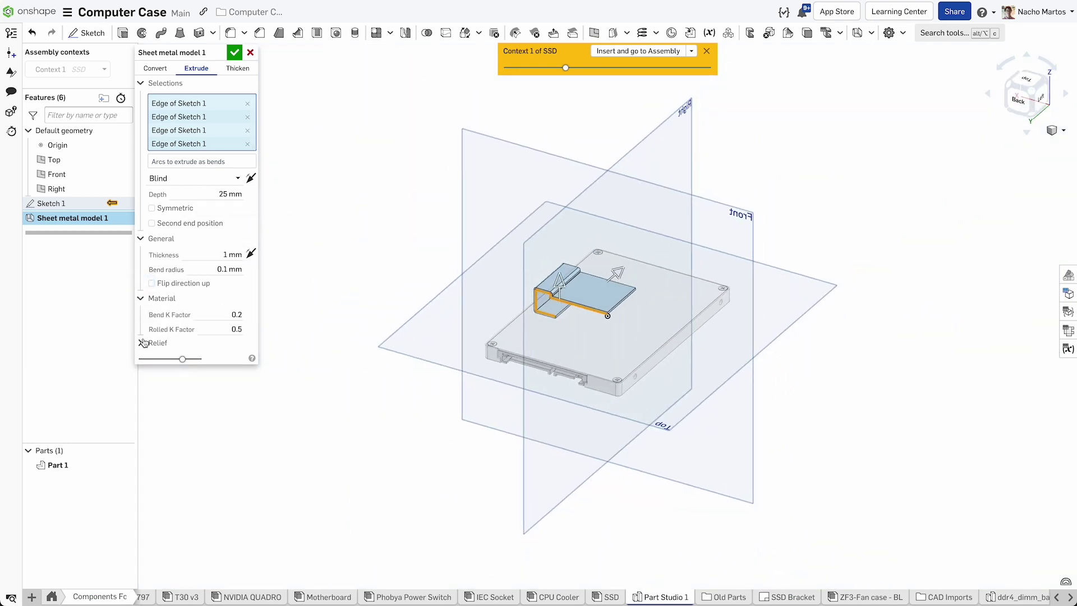
left_click(142, 342)
left_click(206, 193)
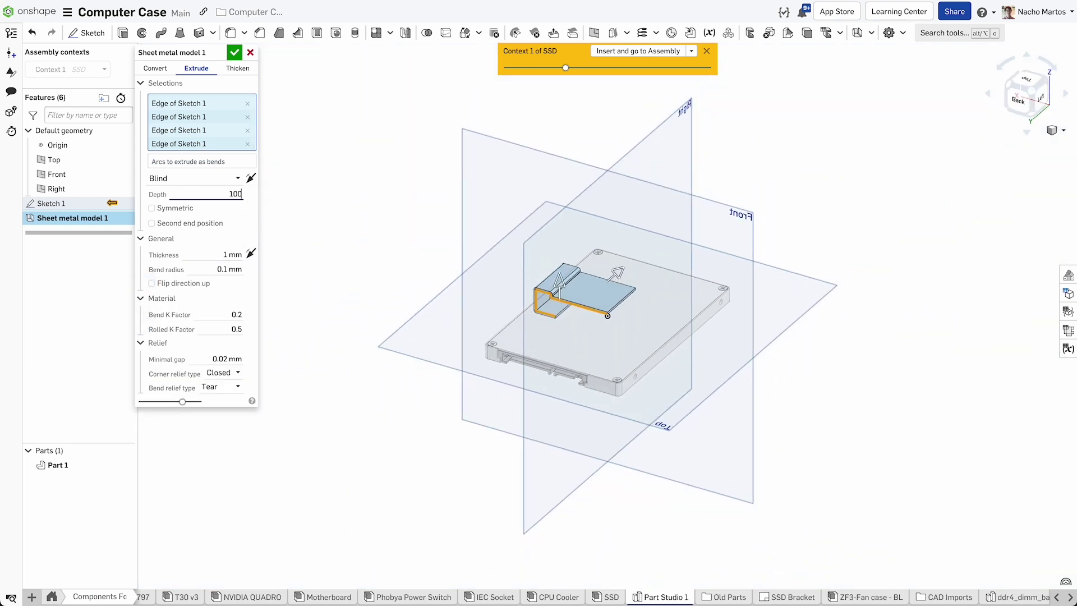
key("Return")
left_click(195, 208)
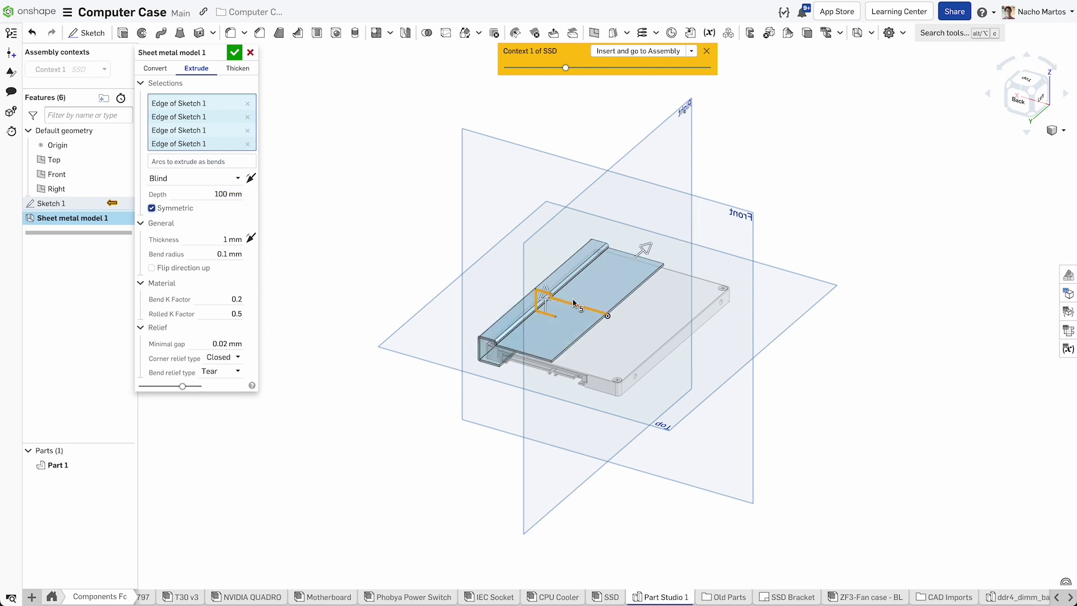
scroll(590, 299, "up", 3)
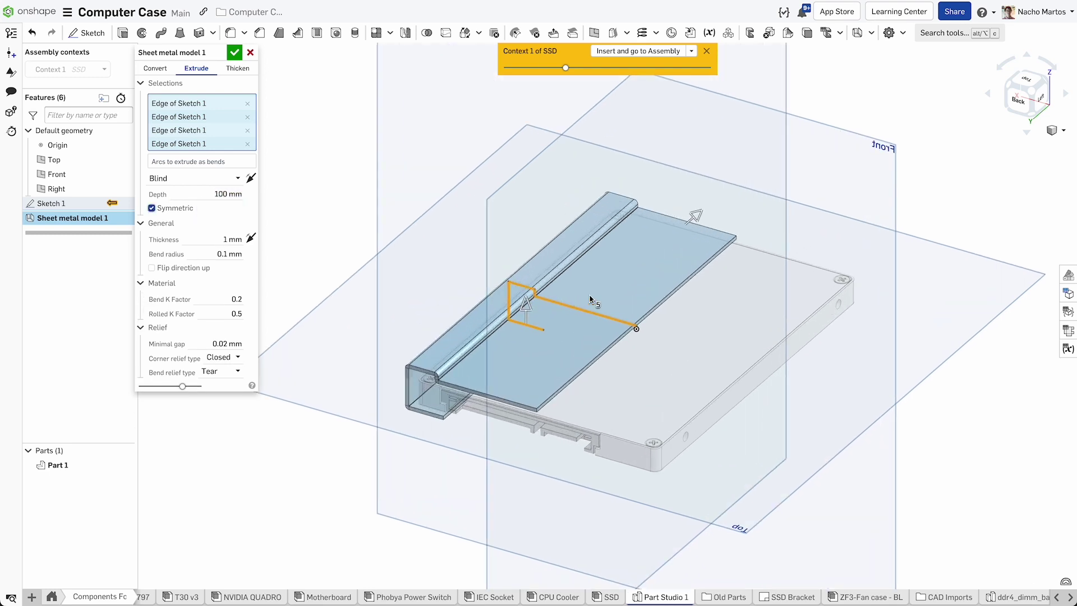
left_click(238, 56)
- Add a 7.5 mm flange on the front end edge of the bracket's vertical side wall
left_click(404, 113)
key("n")
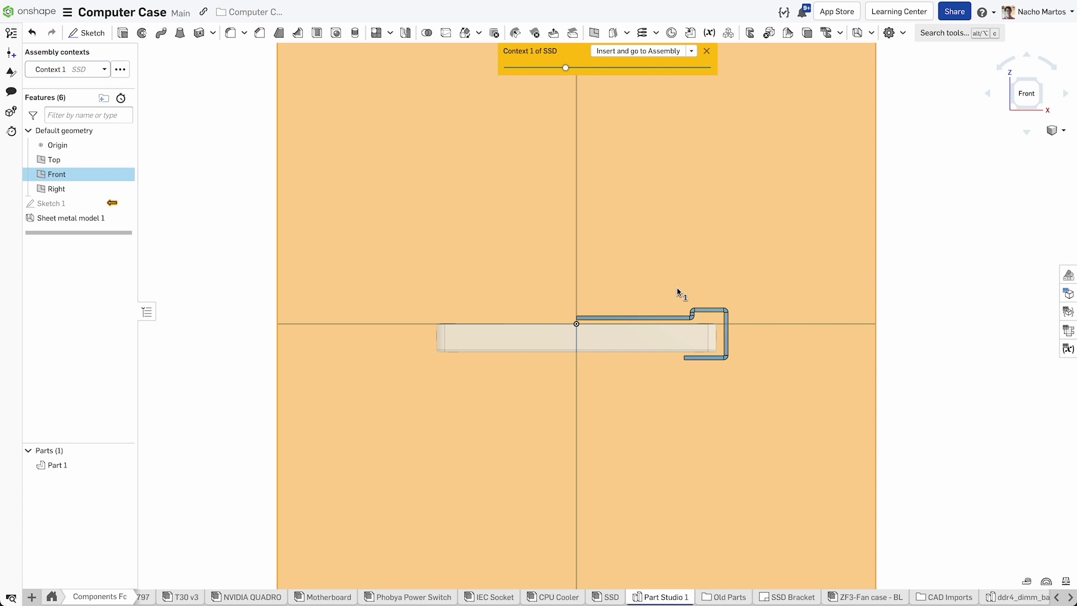
scroll(746, 365, "up", 3)
left_click(716, 322)
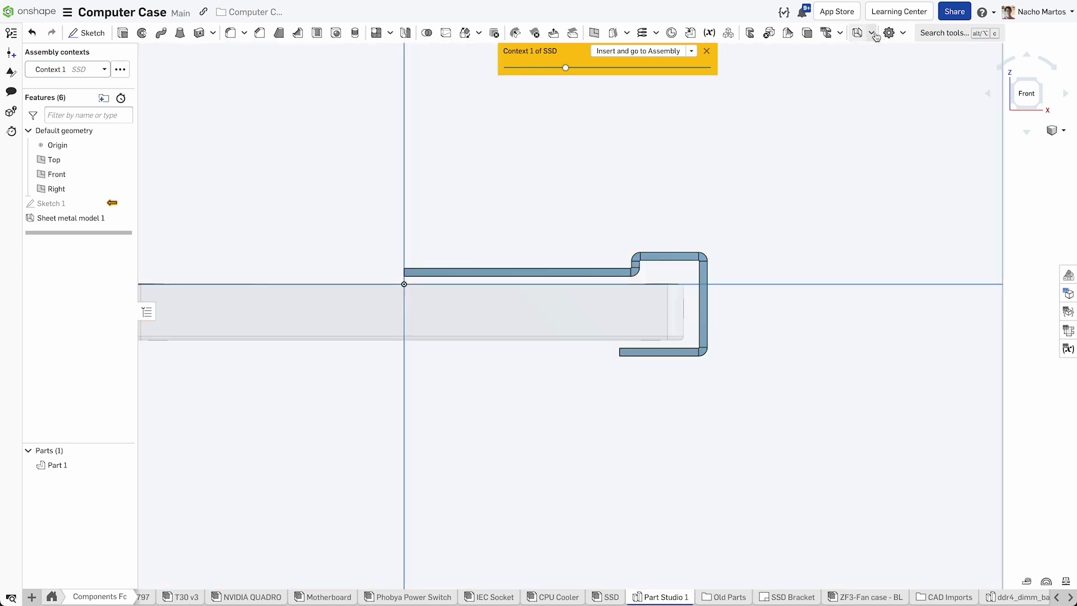
left_click(871, 32)
left_click(886, 55)
left_click(705, 306)
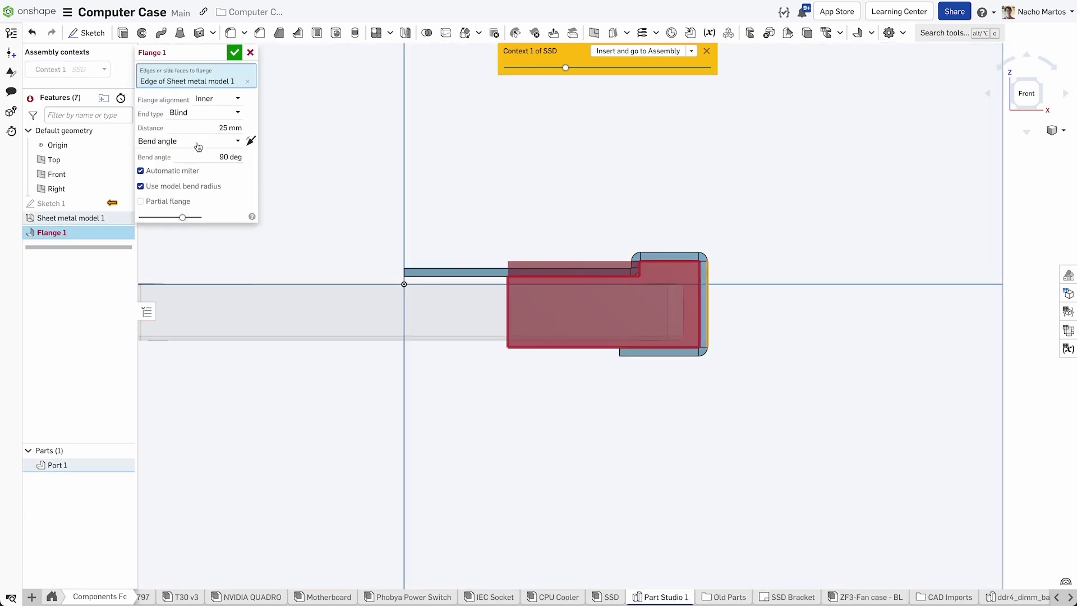
left_click(216, 128)
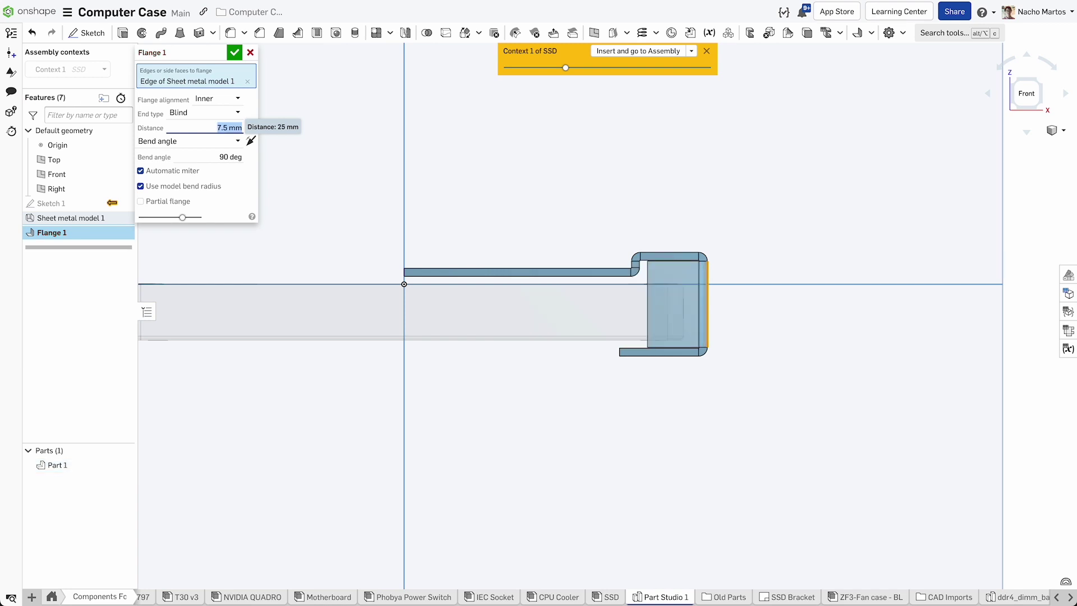
- Make it a per-edge partial flange with blind bounds of 1 mm and 2 mm at its two ends, and create it
left_click(186, 200)
left_click(219, 235)
left_click(212, 249)
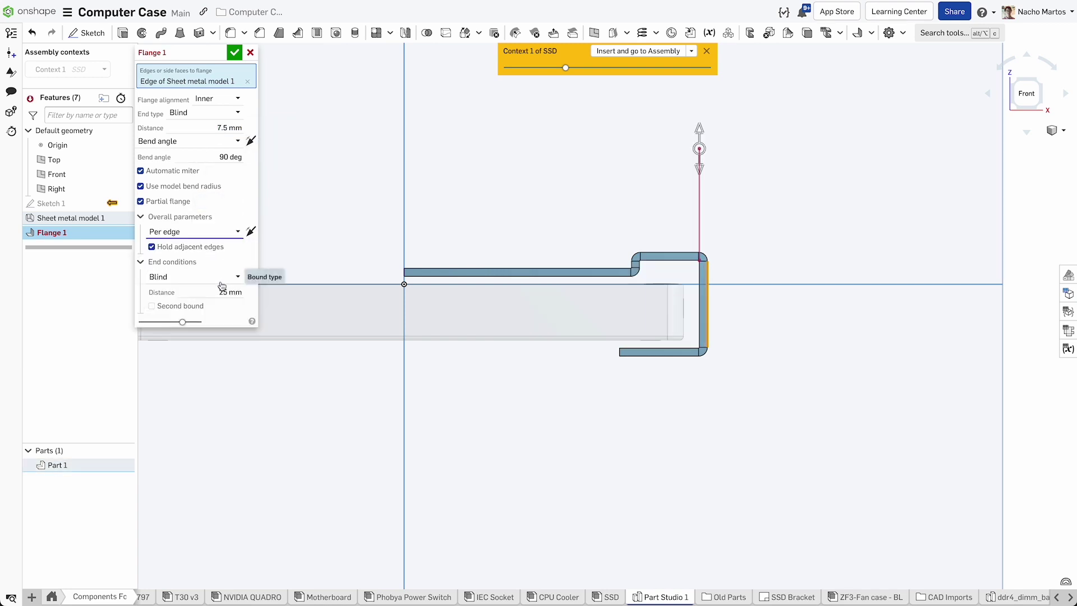
left_click(227, 291)
type("2")
type("1")
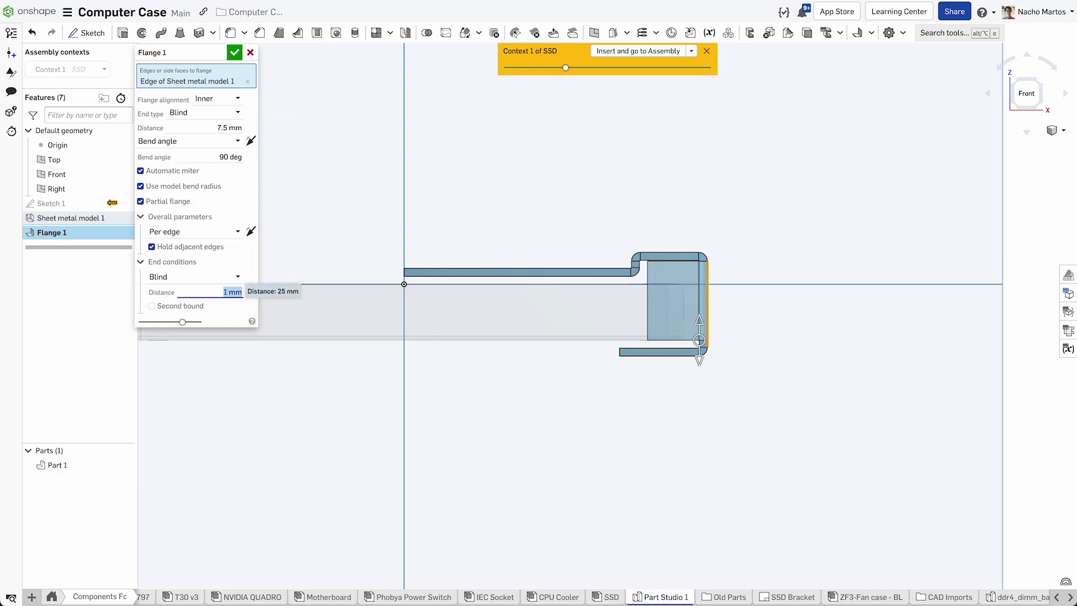
left_click(152, 306)
left_click(227, 336)
type("2")
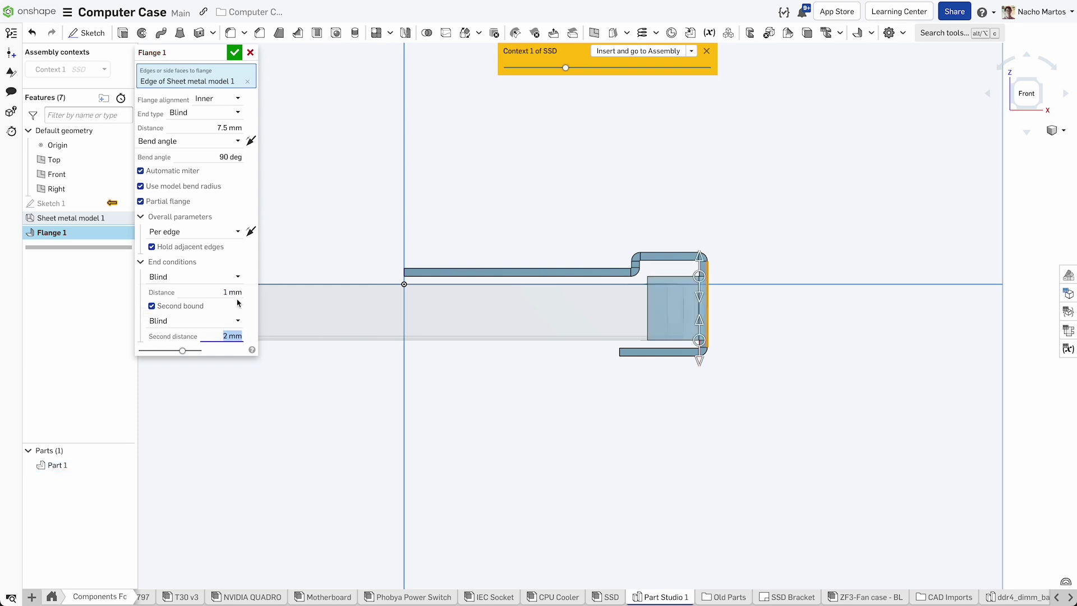
left_click(235, 53)
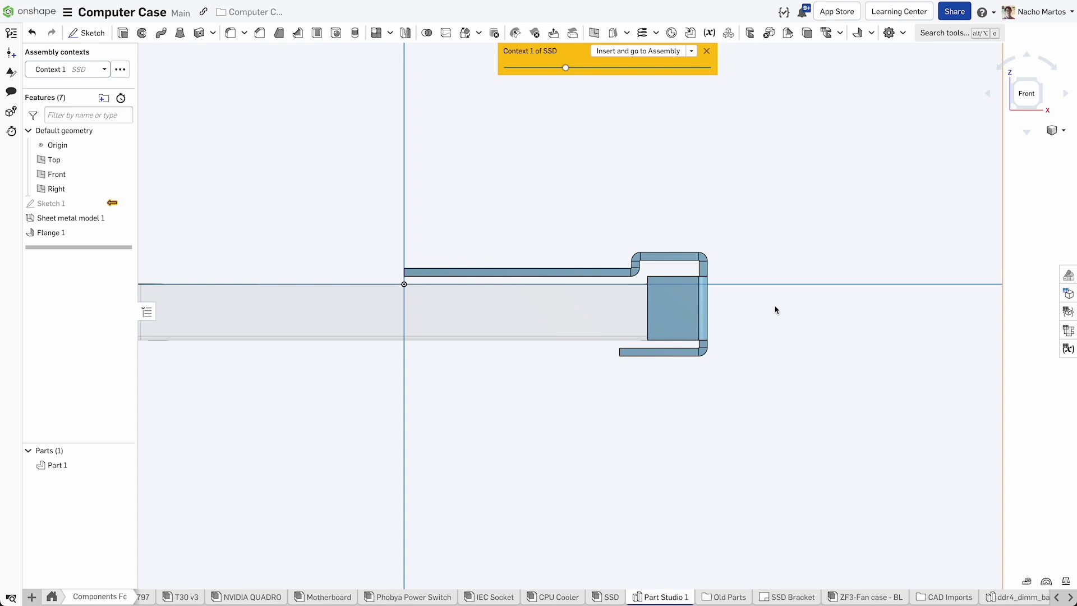
- Offset the flange's front face outward, away from the SSD, using Move face
left_click(554, 34)
right_click_drag(808, 283, 792, 299)
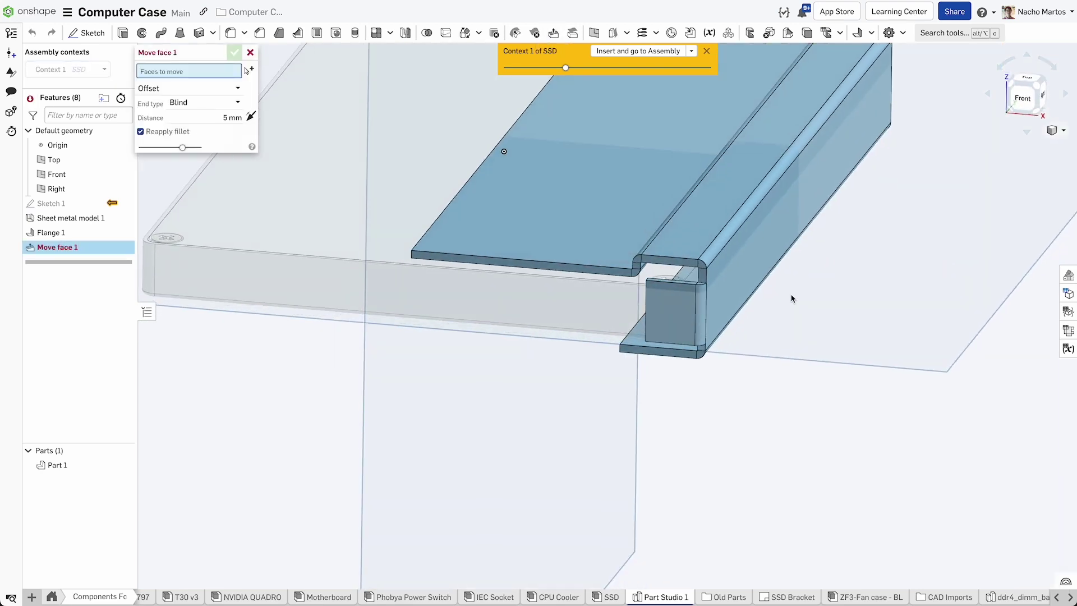
scroll(724, 286, "up", 3)
left_click(647, 316)
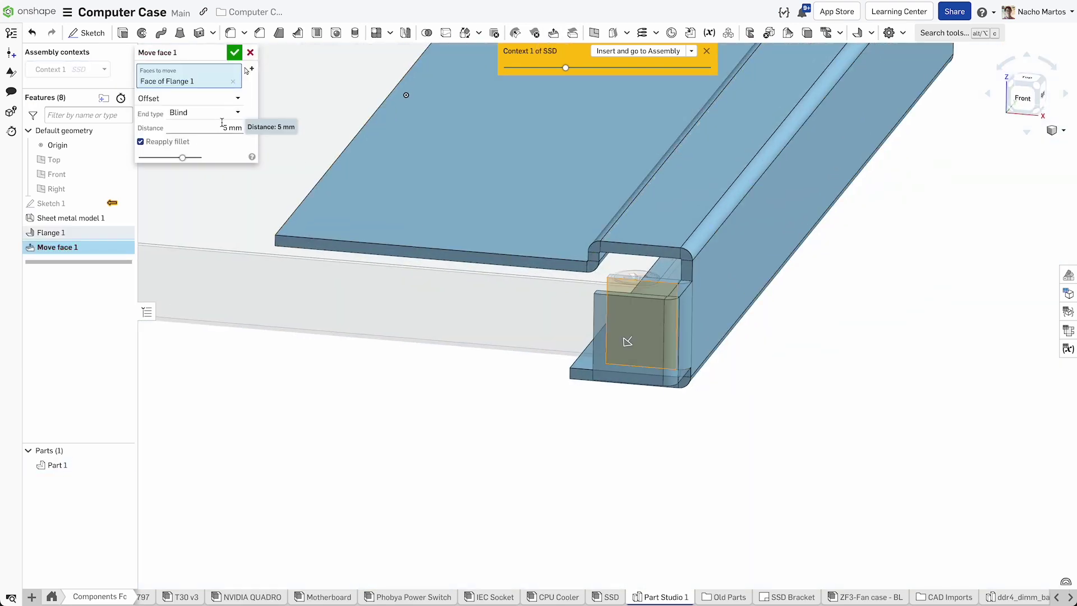
left_click(234, 52)
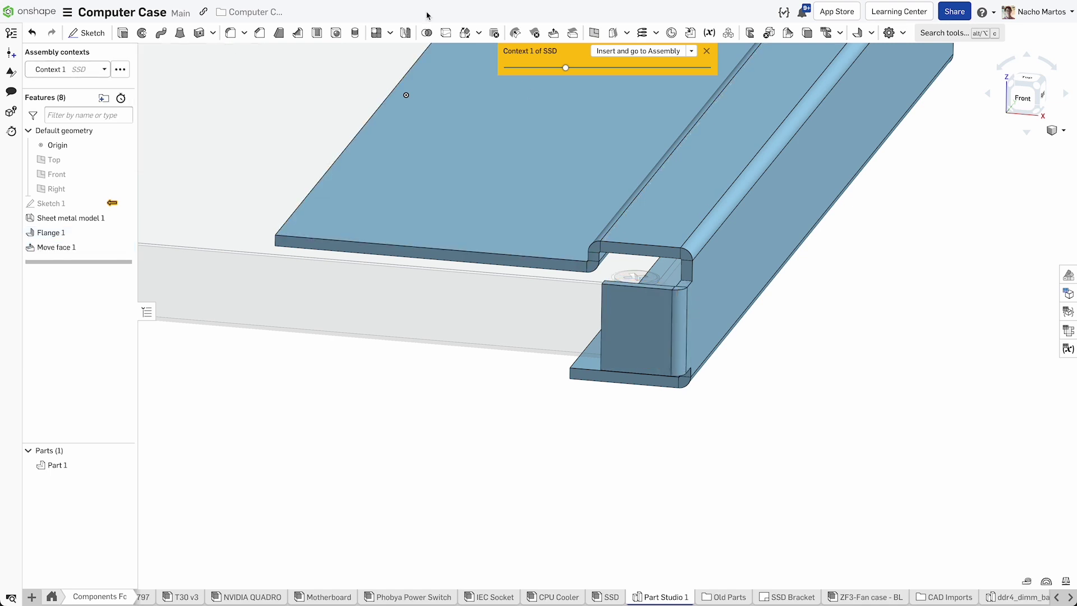
- Add a simple 3 mm hole, up to next, at the centre of the small front flange's front face
left_click(337, 33)
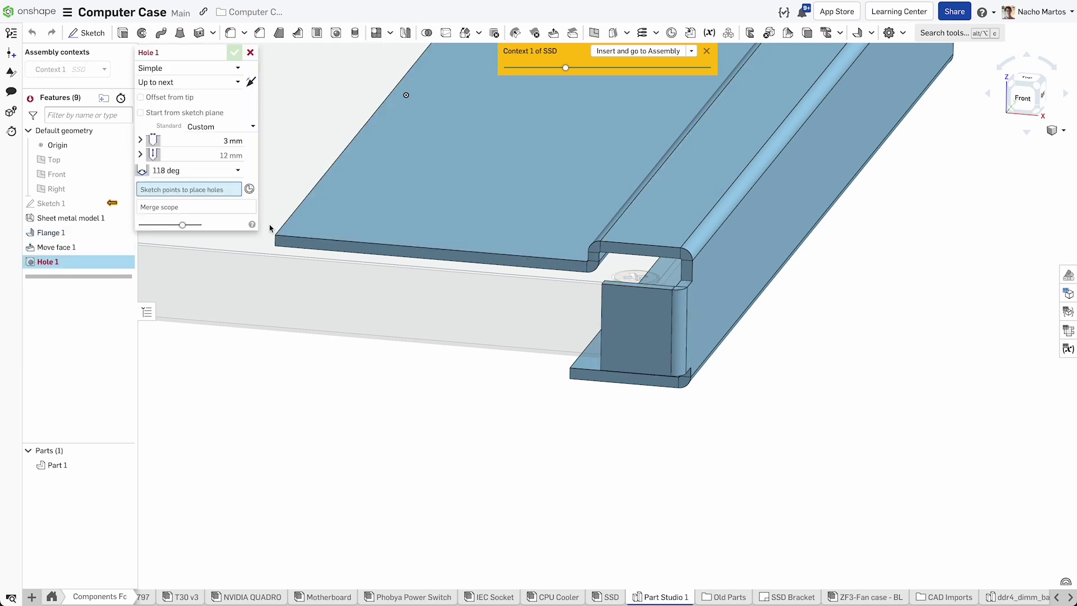
left_click(250, 191)
left_click(606, 328)
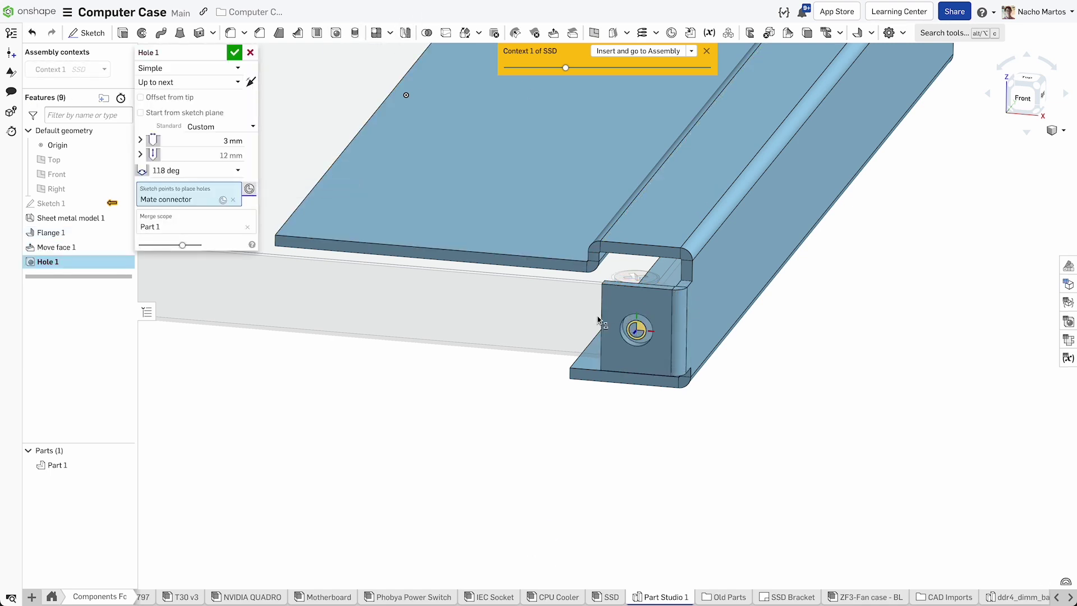
left_click(233, 52)
- Start a sketch on the bracket's raised top strip and draw a 5 by 5 mm rectangle on it
scroll(736, 213, "up", 3)
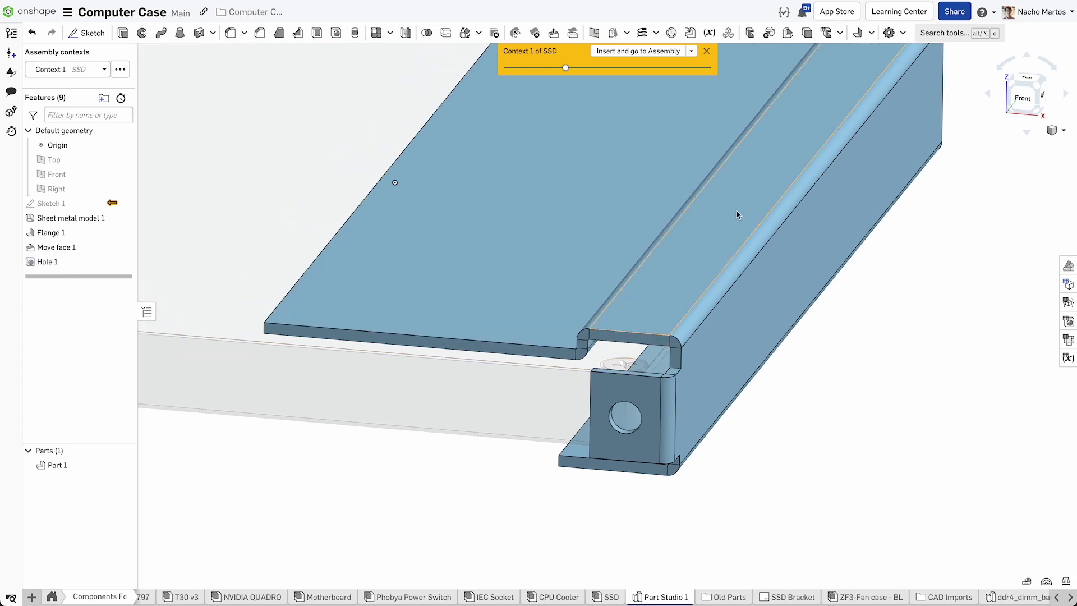
left_click(737, 214)
key("n")
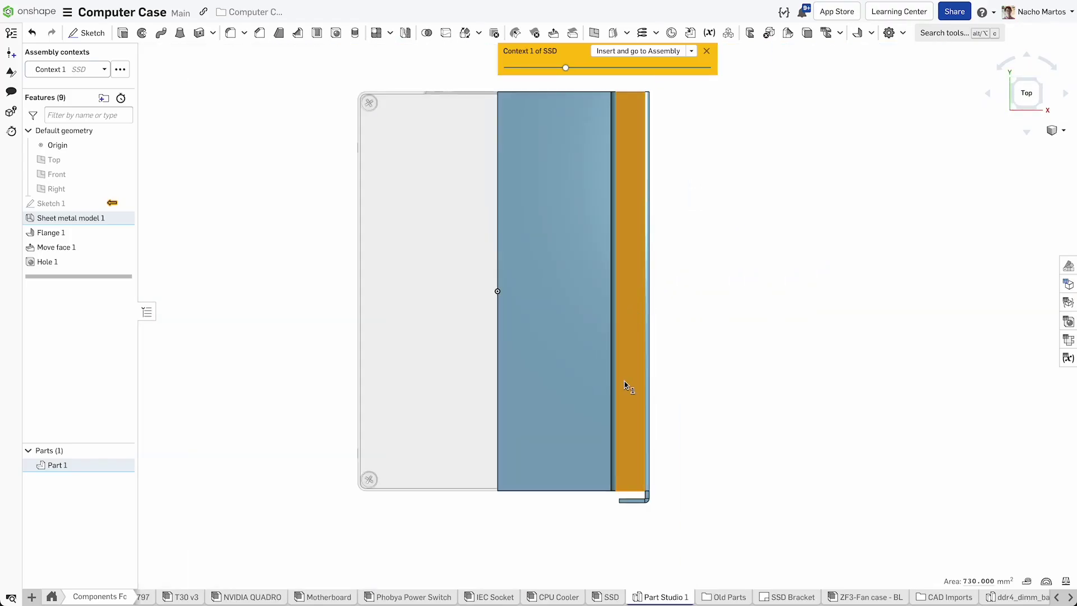
key("shift+s")
key("s")
left_click(693, 339)
left_click(598, 333)
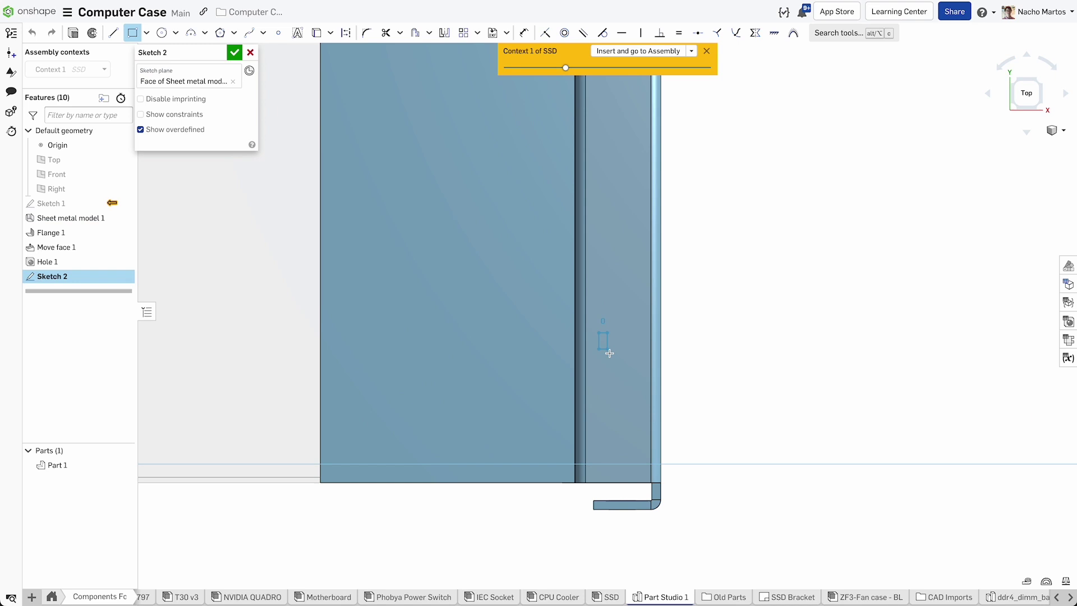
left_click(635, 375)
type("5")
key("Return")
type("5")
key("Return")
- Dimension the rectangle's front edge 15 mm from the strip's front edge
key("d")
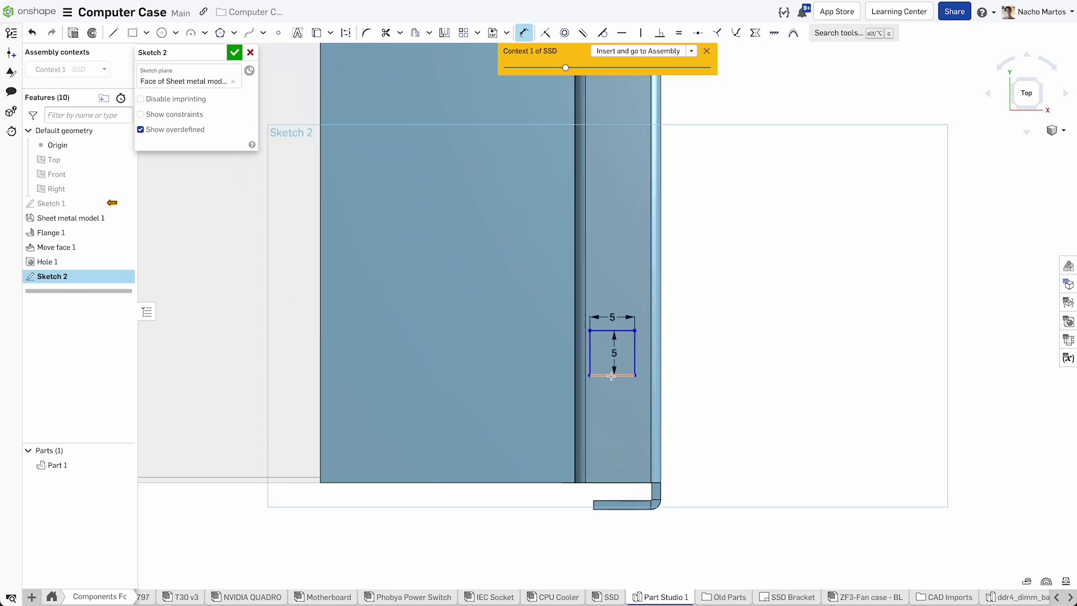
left_click(611, 375)
left_click(609, 482)
left_click(768, 418)
type("15")
key("Return")
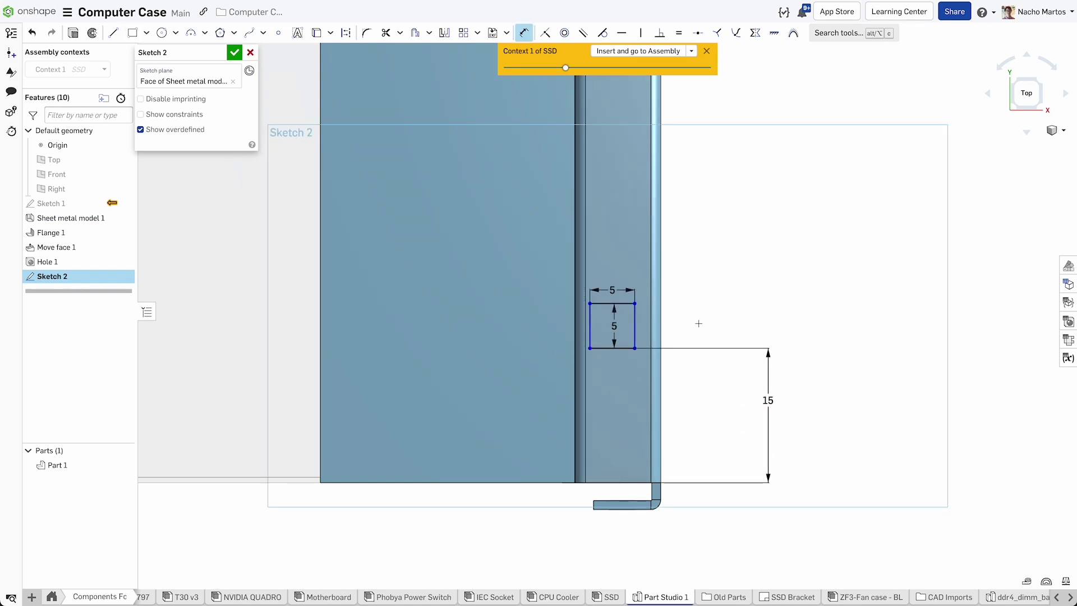
- Place midpoints on the rectangle's front edge and the strip's front edge, and draw a 2.5 mm horizontal line behind the rectangle
key("s")
left_click(761, 349)
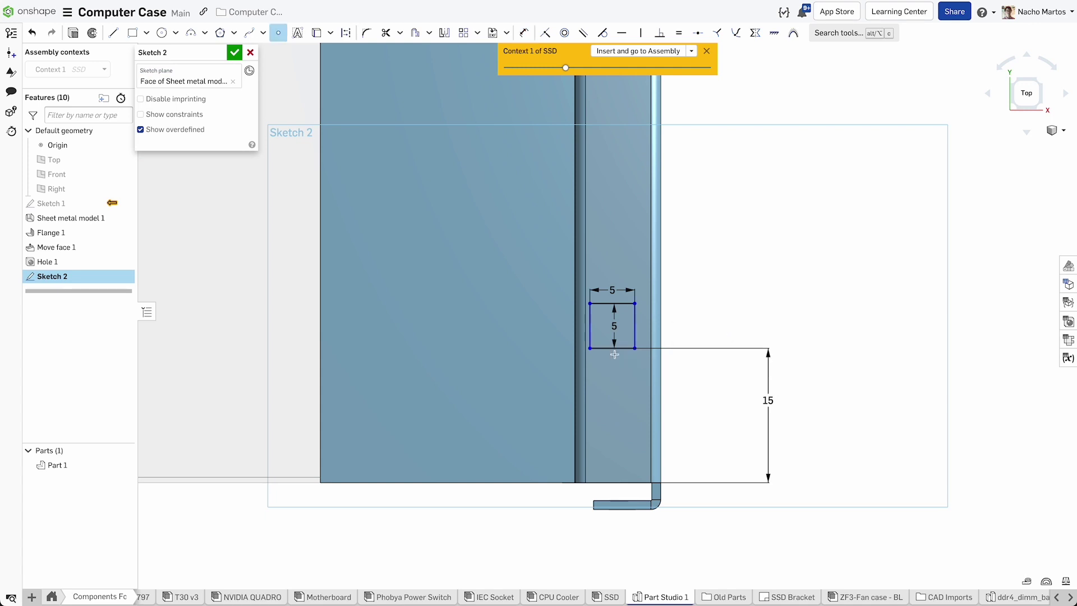
key("l")
left_click(602, 260)
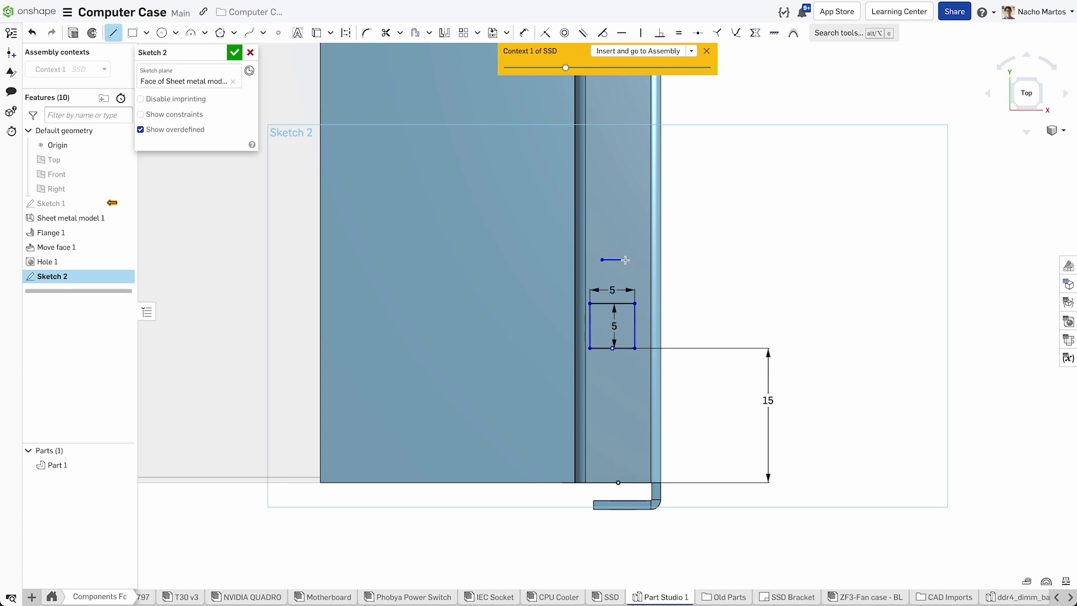
left_click(625, 260)
type("2.5")
key("Return")
- Connect both ends of the 2.5 mm line to the rectangle's nearest corners with slanted lines
scroll(634, 332, "up", 5)
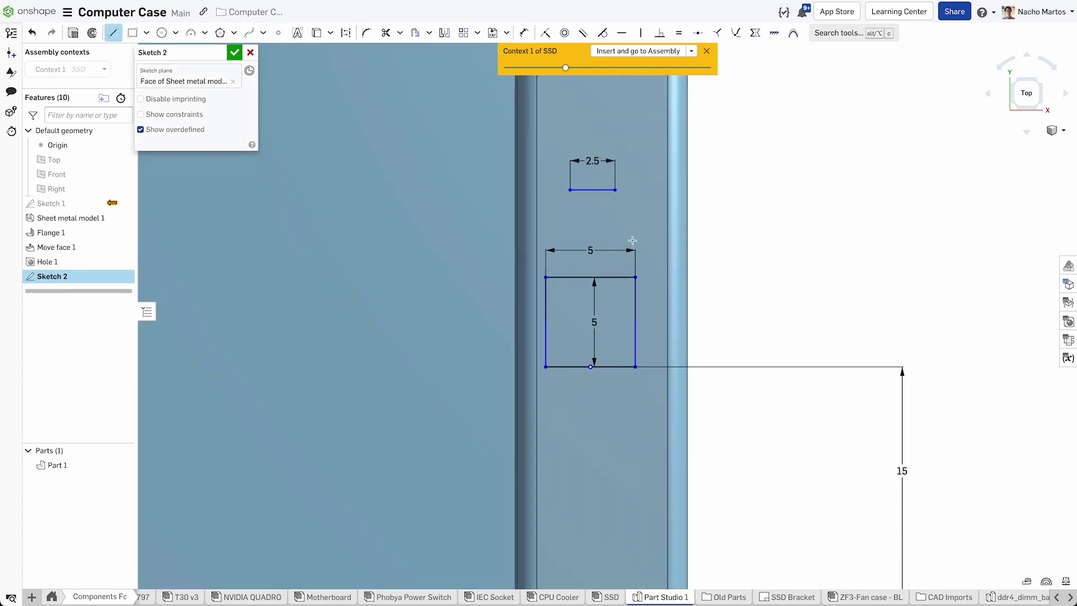
left_click(570, 184)
left_click(546, 271)
left_click(614, 184)
left_click(635, 271)
- Add a midpoint to the 2.5 mm line and constrain the profile's midpoints to be vertically aligned
key("s")
left_click(700, 221)
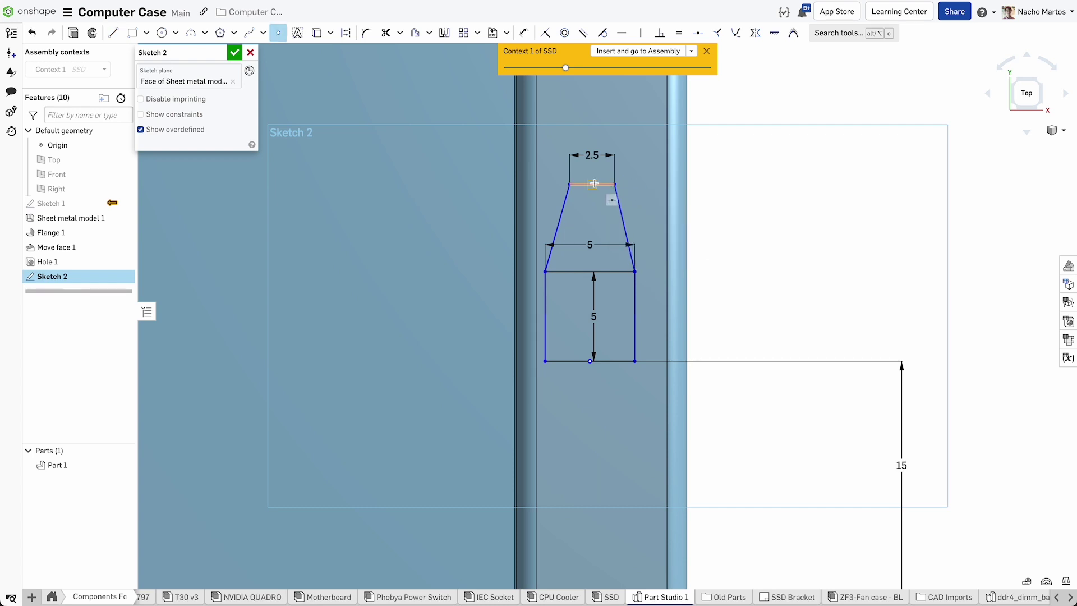
key("v")
left_click(592, 184)
left_click(590, 361)
left_click(591, 361)
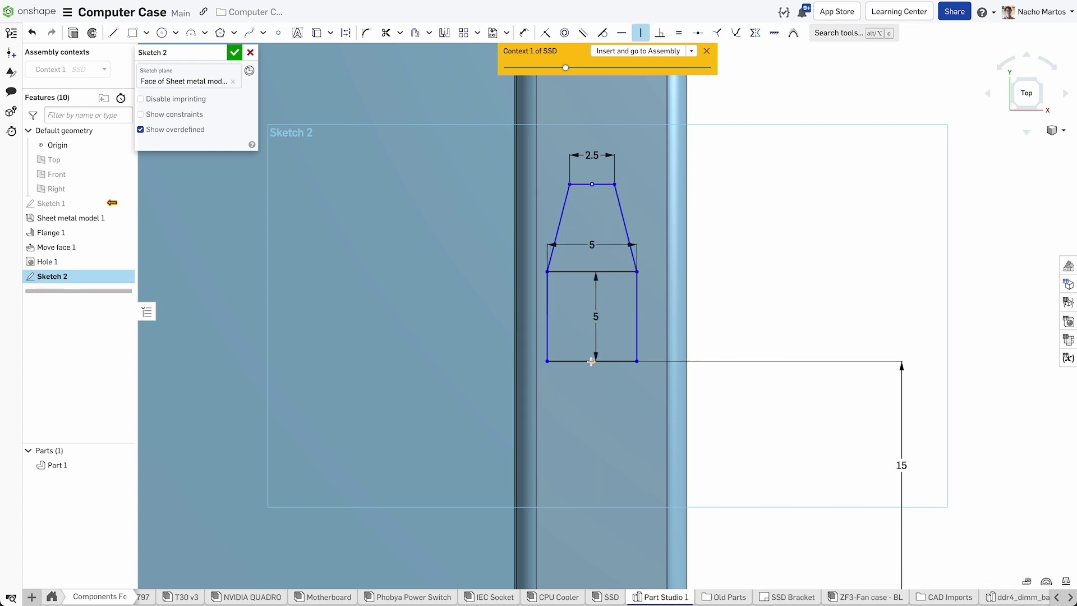
- Dimension the tapered section's length between the rectangle and the short line as 5 mm
scroll(606, 416, "down", 5)
scroll(596, 425, "up", 2)
key("d")
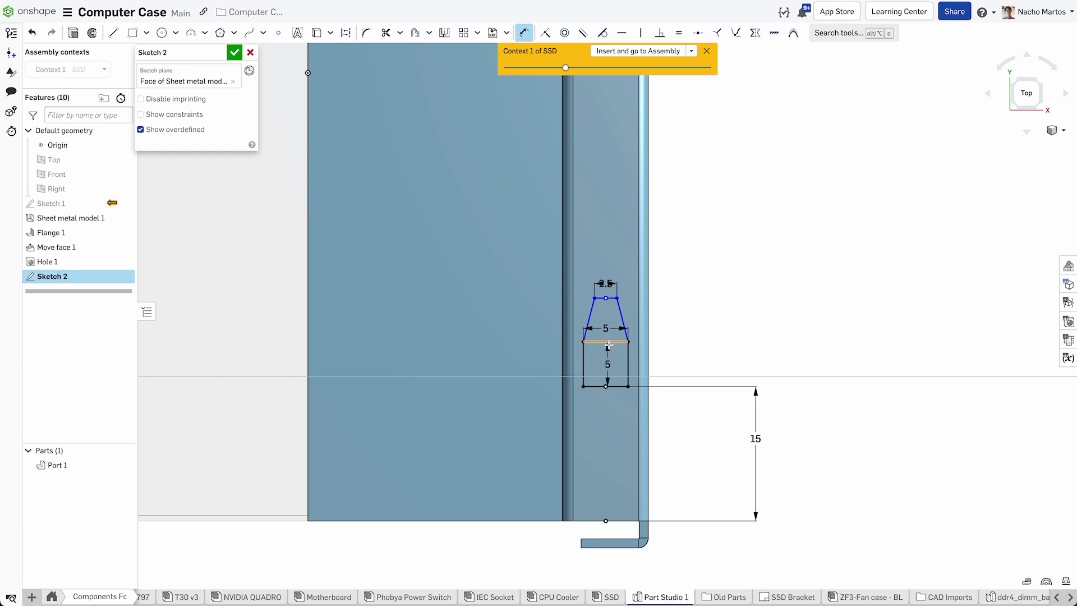
left_click(609, 344)
left_click(606, 298)
left_click(698, 316)
type("5")
key("Return")
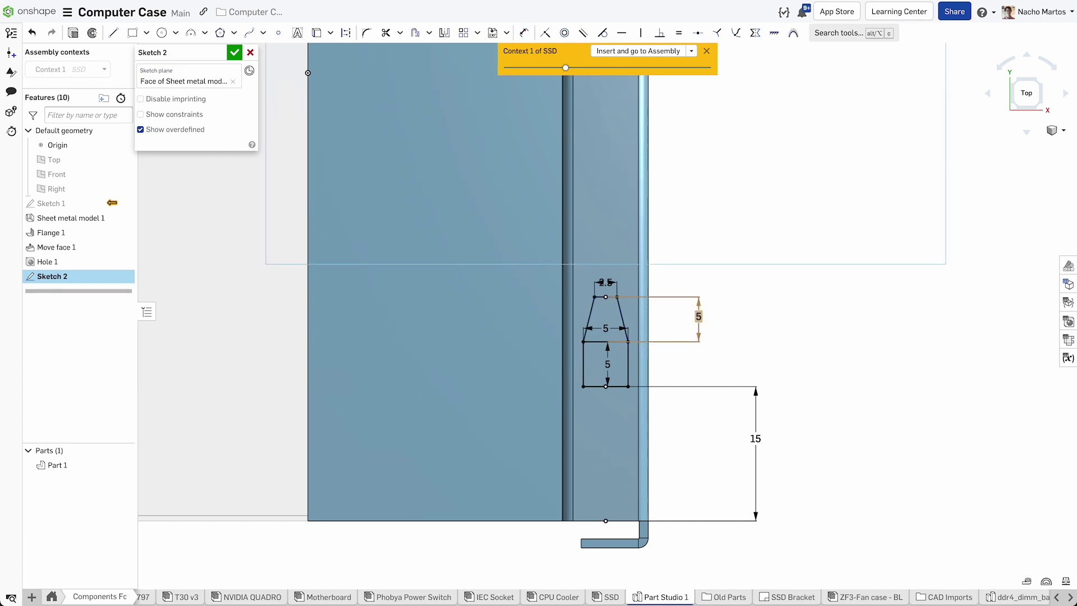
- Linear-pattern the tapered profile into 2 instances 55 mm apart along the strip, with a single instance across it
left_click(463, 33)
left_click_drag(536, 260, 739, 429)
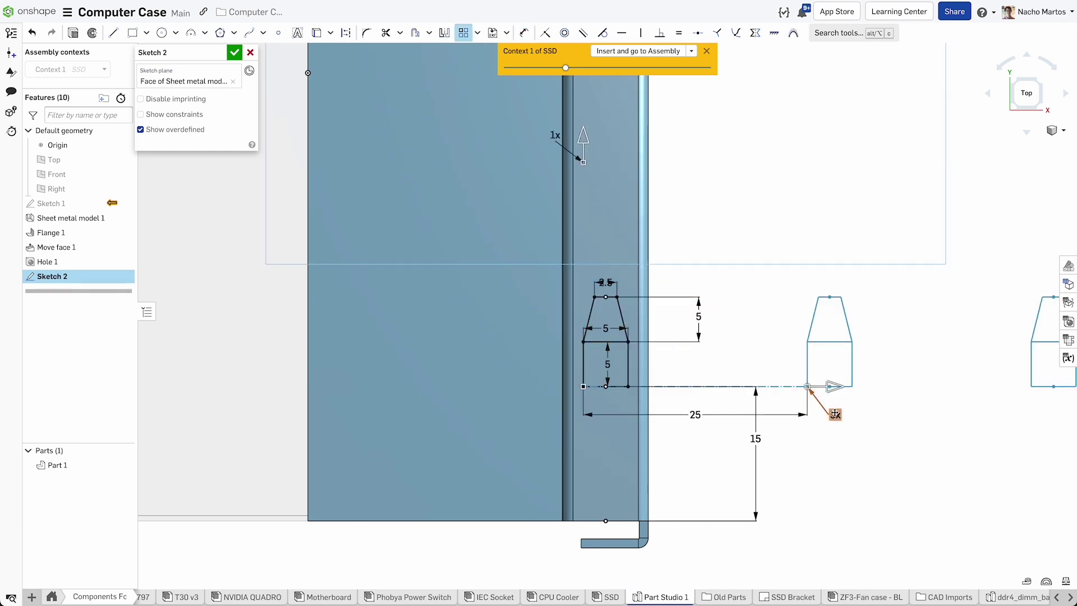
left_click(835, 415)
type("1")
key("Return")
left_click(555, 136)
type("2")
key("Return")
left_click(556, 274)
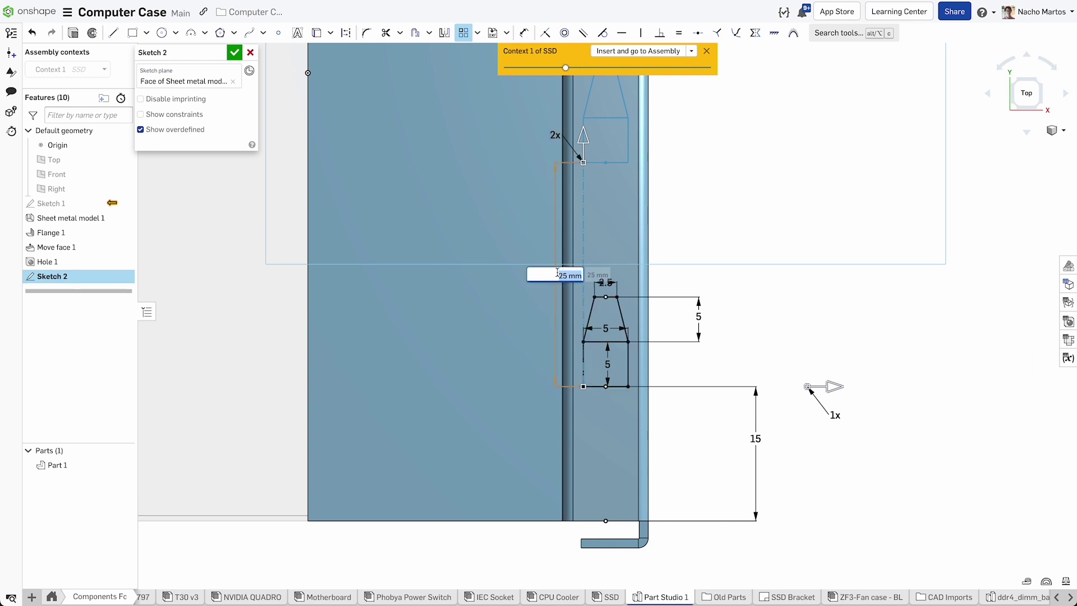
type("55")
key("Return")
- Cut both tapered profiles through the top strip with a Remove extrude set to Up to next
scroll(701, 303, "down", 4)
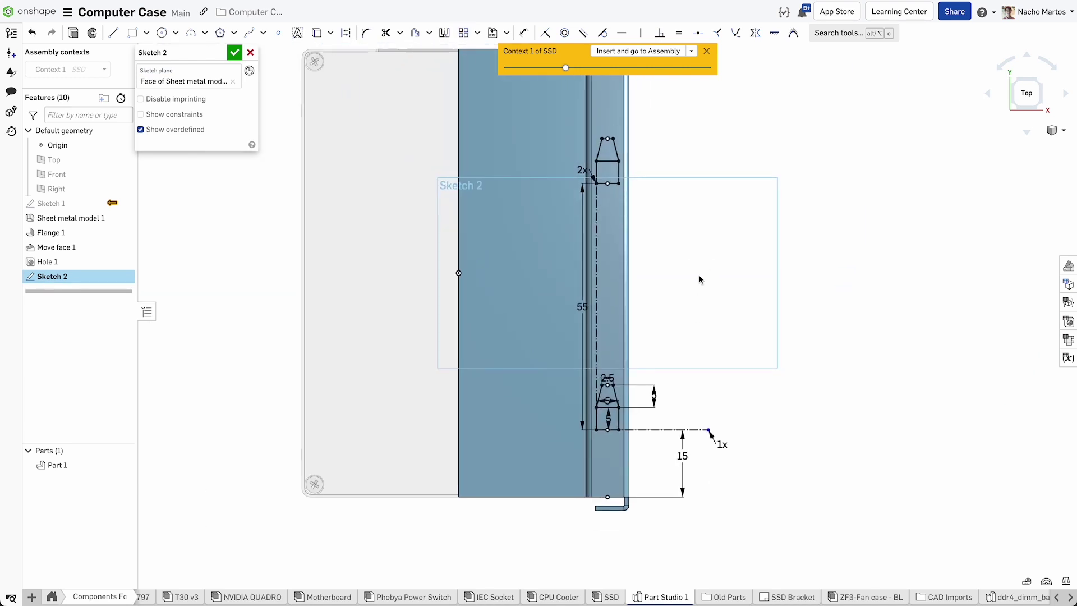
key("shift+e")
right_click_drag(697, 276, 766, 276)
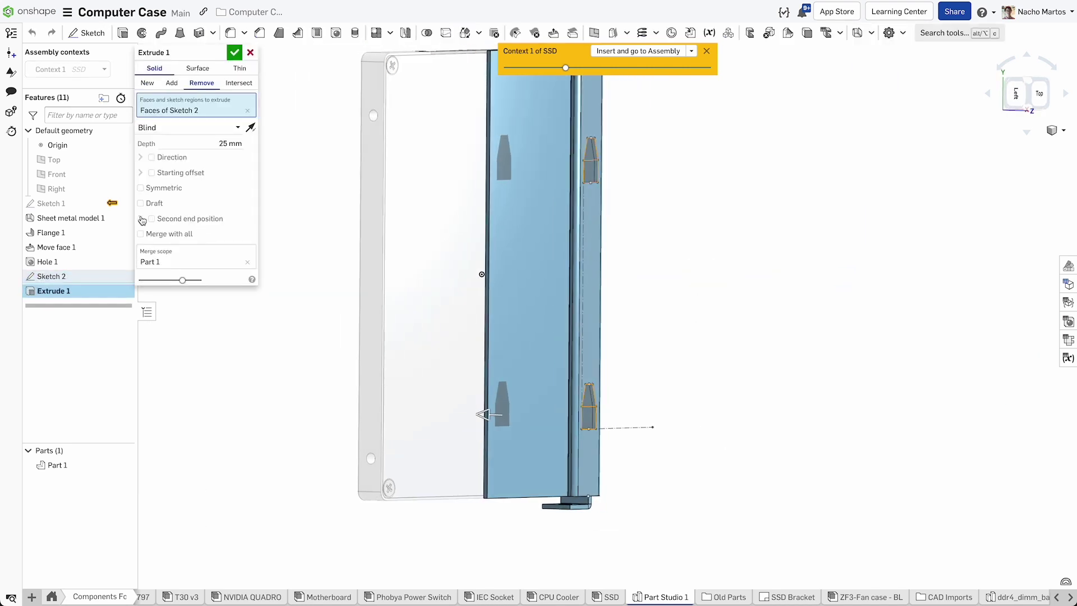
left_click(200, 130)
left_click(197, 157)
left_click(235, 52)
- Start a sketch on the lower flange's underside, show the tapered profiles' sketch, and project the front profile's straight outer side edge
right_click_drag(541, 252, 501, 258)
key("n")
key("shift+s")
scroll(604, 487, "up", 4)
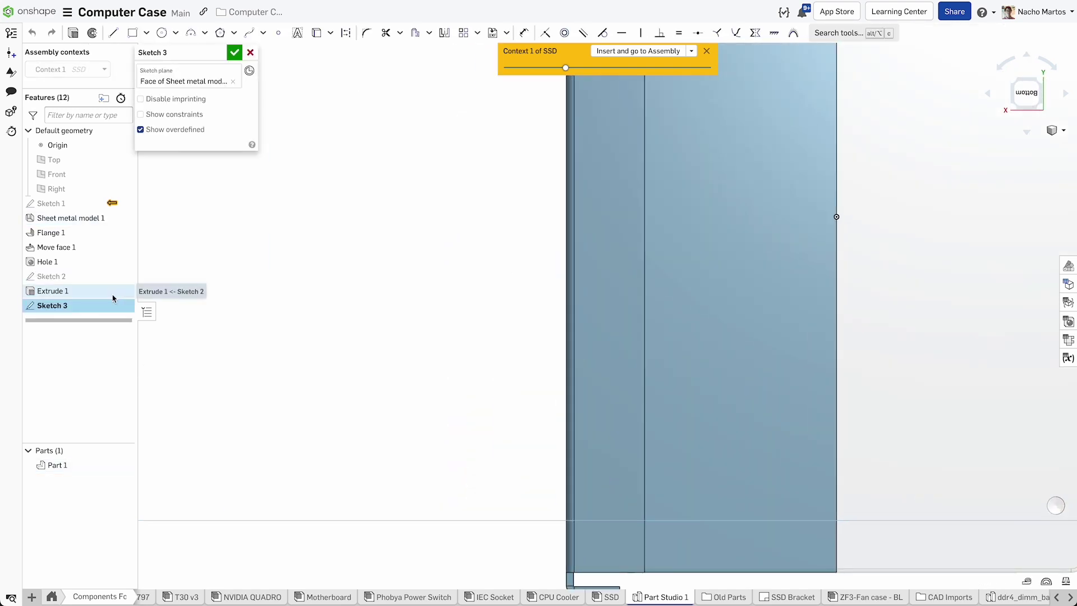
left_click(124, 276)
left_click(582, 445)
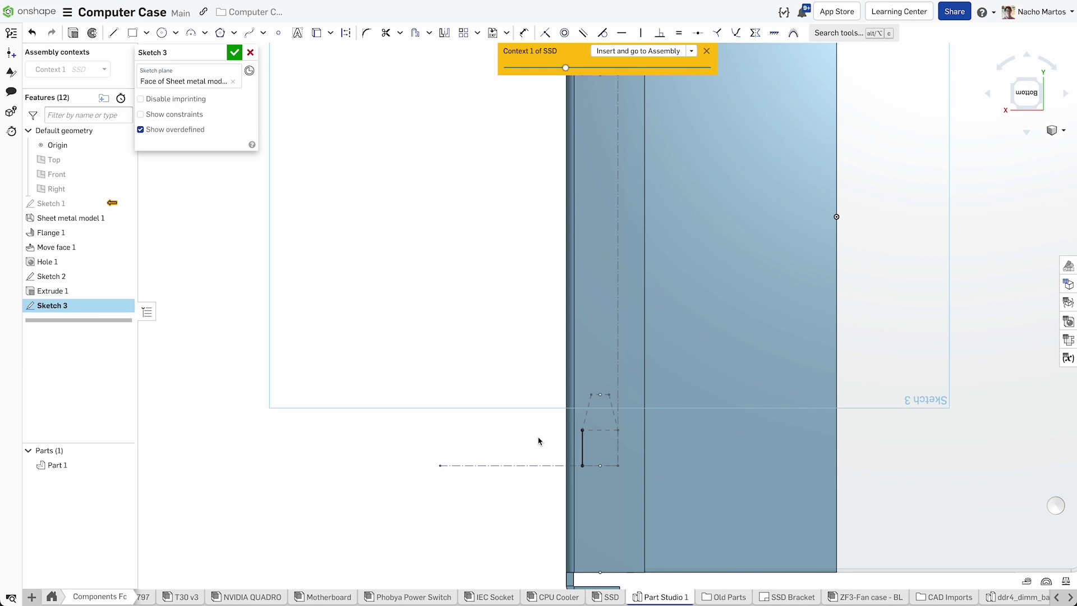
- Draw a rectangle 5 mm wide and 7.5 mm long from the projected edge's rear endpoint, over the tapered section
key("s")
left_click(611, 428)
left_click(583, 430)
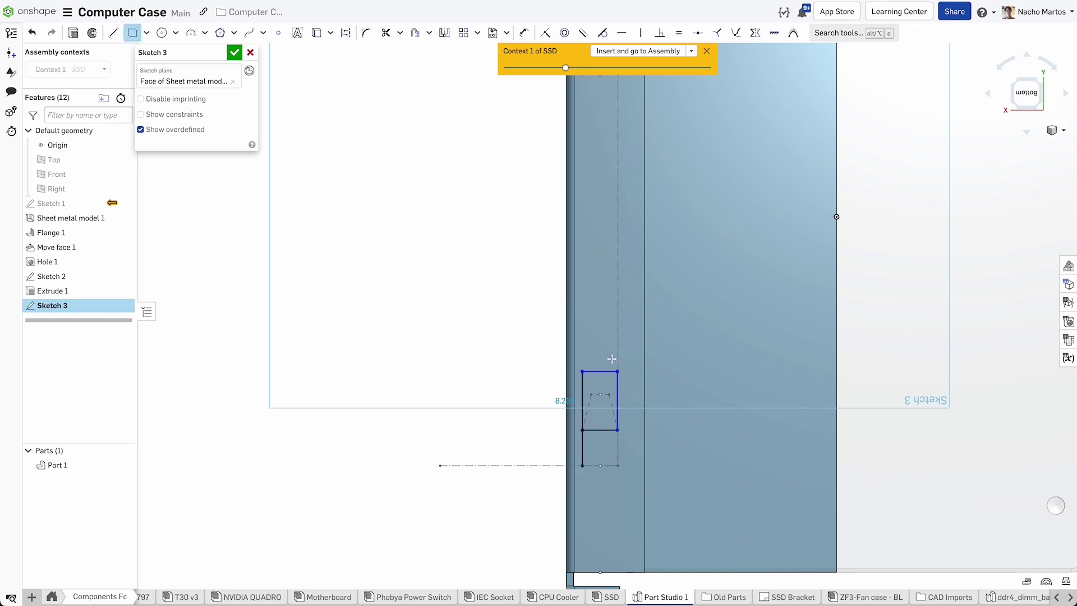
key("Return")
type("7.5")
key("Return")
key("Escape")
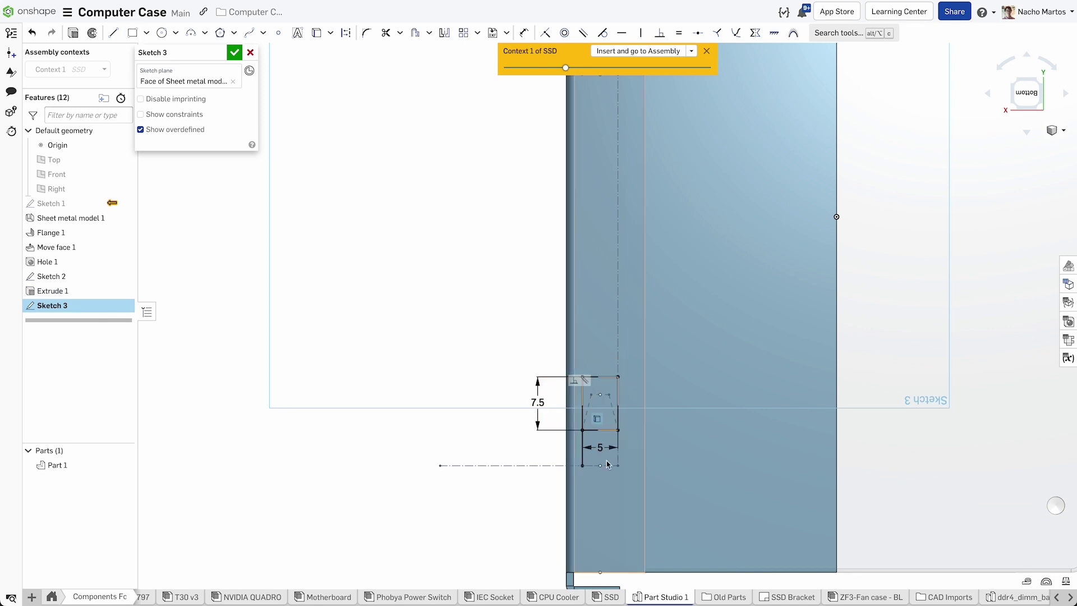
- Linear-pattern the rectangle into 2 instances 55 mm apart along the lower flange, with a single instance across it
left_click(463, 32)
left_click_drag(547, 350, 703, 458)
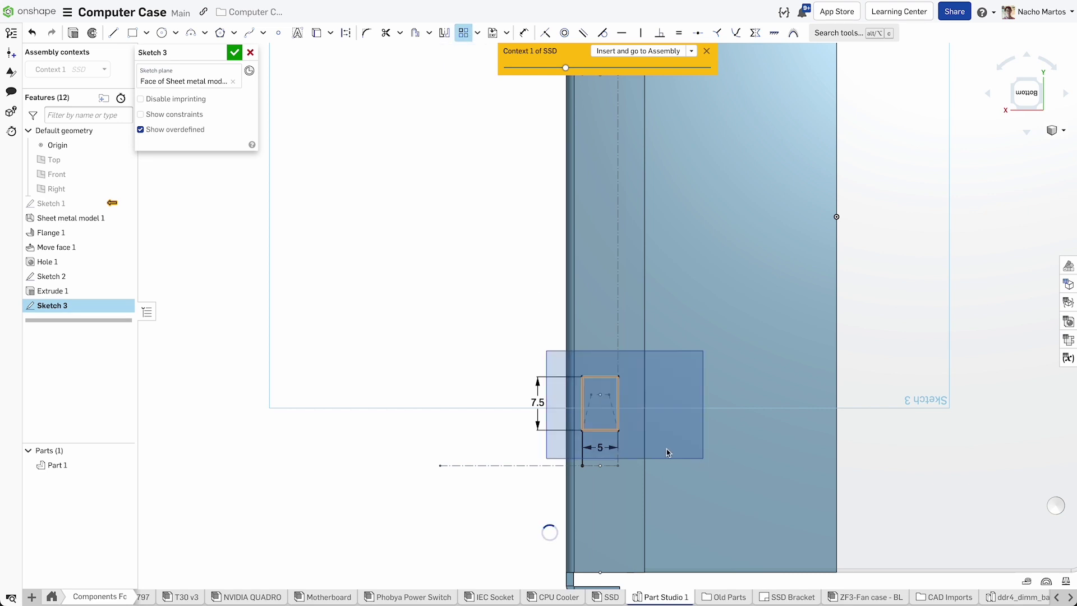
left_click(414, 349)
type("1")
key("Return")
left_click(646, 581)
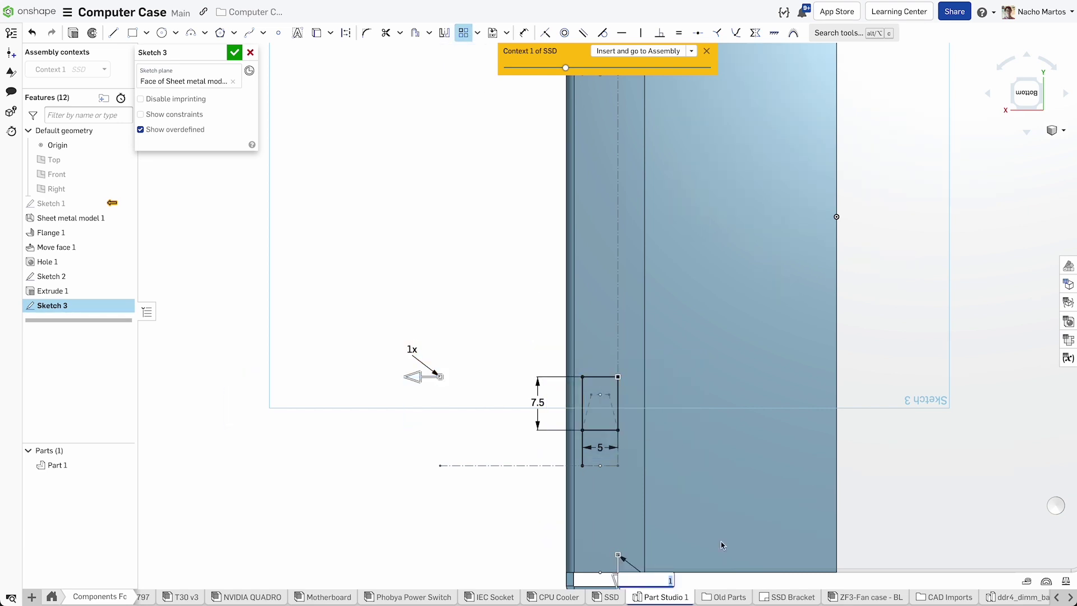
type("2")
key("Return")
left_click(618, 580)
left_click(590, 289)
type("55")
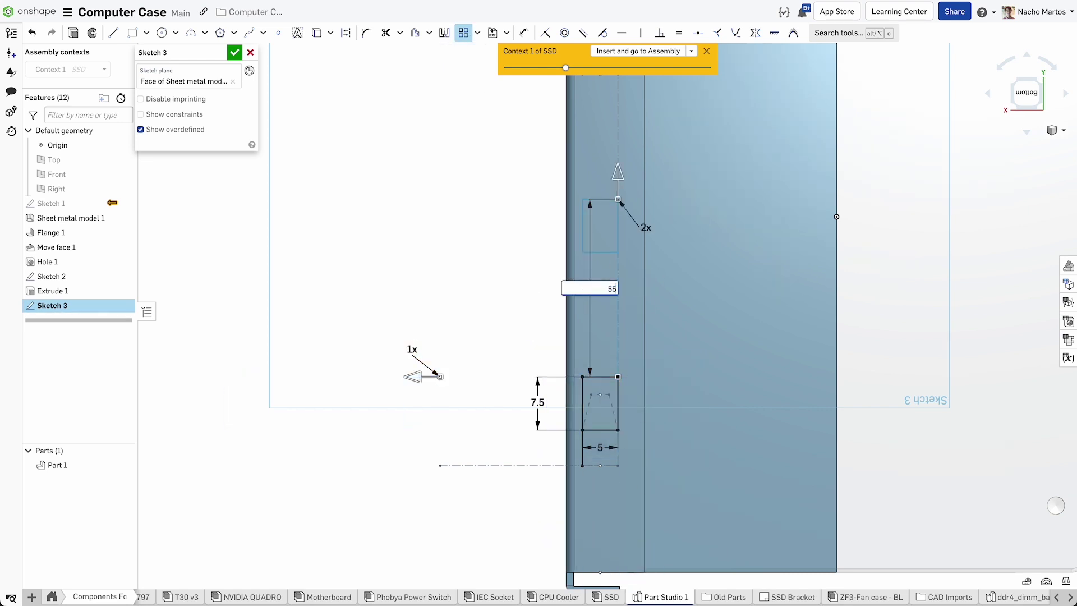
key("Return")
left_click(527, 280)
- Cut both rectangles through the lower flange with a Remove extrude set to Up to next
scroll(511, 242, "down", 2)
middle_click_drag(511, 240, 403, 318)
key("shift+e")
left_click(190, 128)
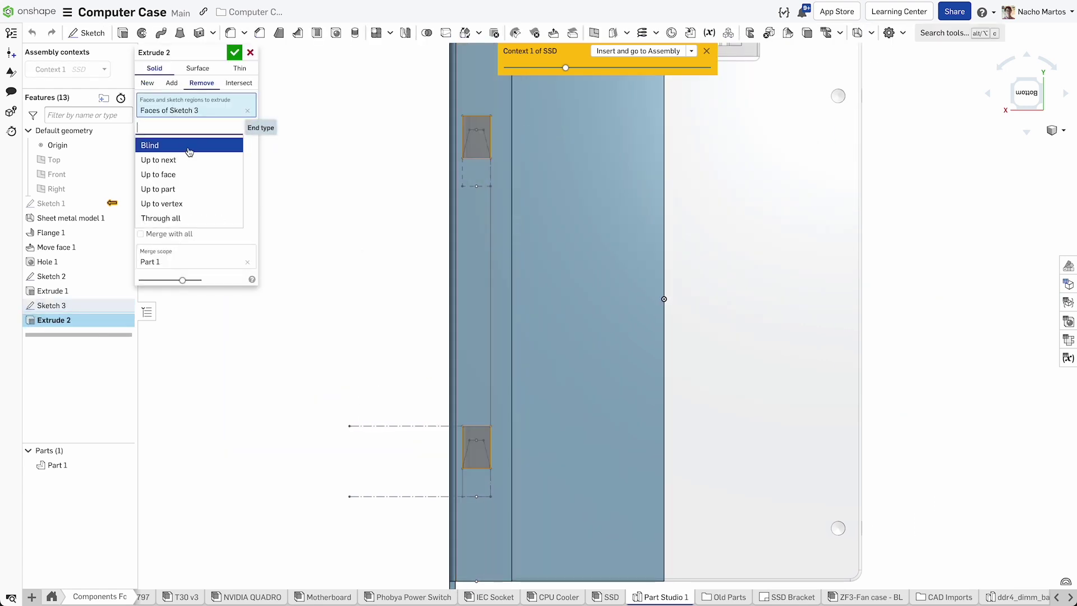
left_click(187, 160)
left_click(235, 52)
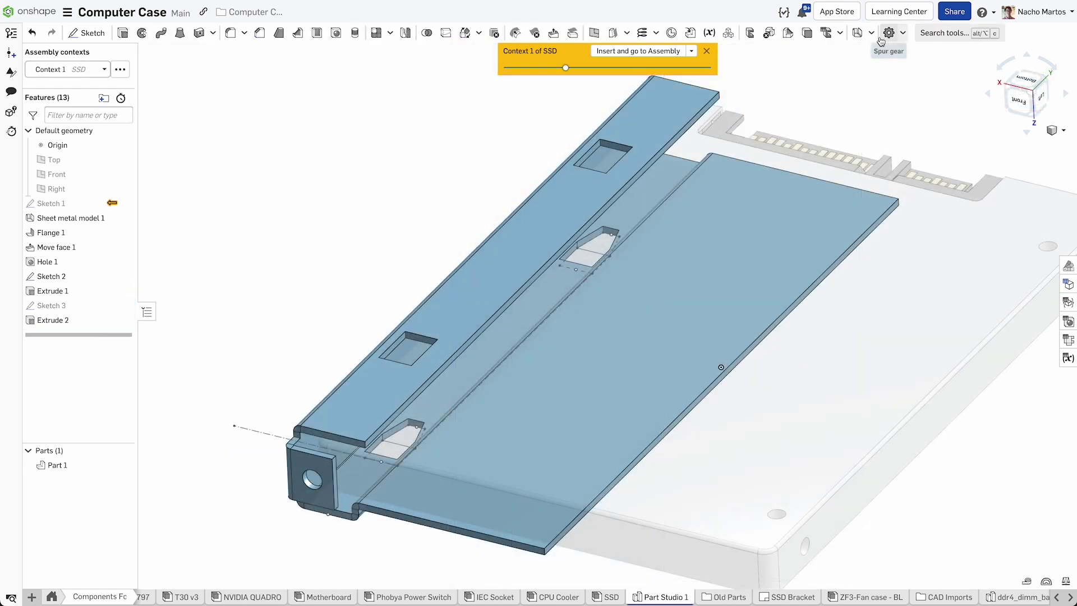
- Start a 3 mm flange at 90 degrees on the front edges of both rectangular cutouts in the lower flange
left_click(871, 32)
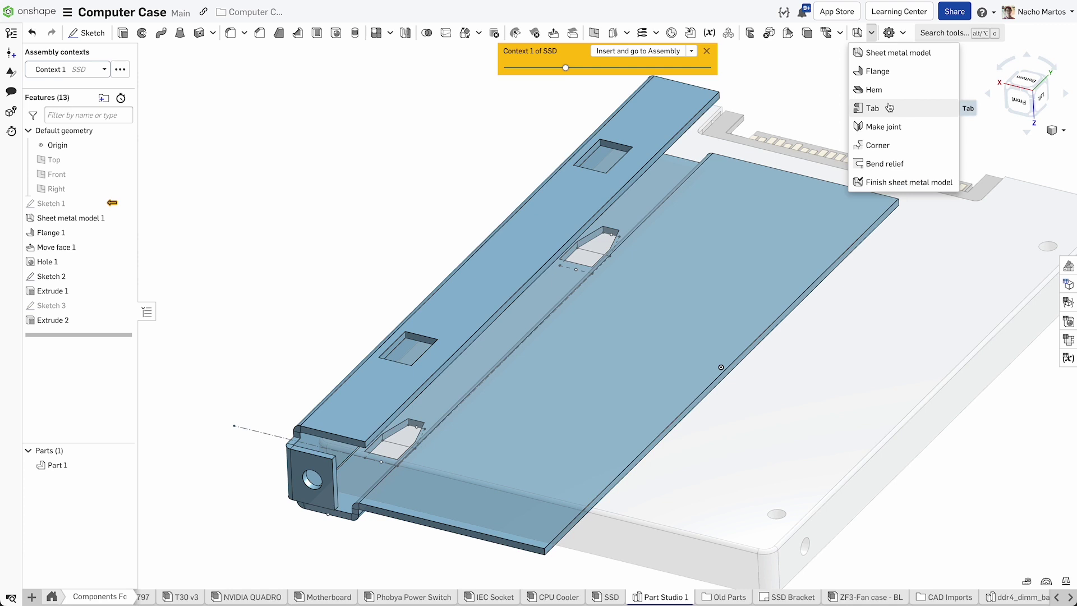
left_click(878, 71)
left_click(394, 365)
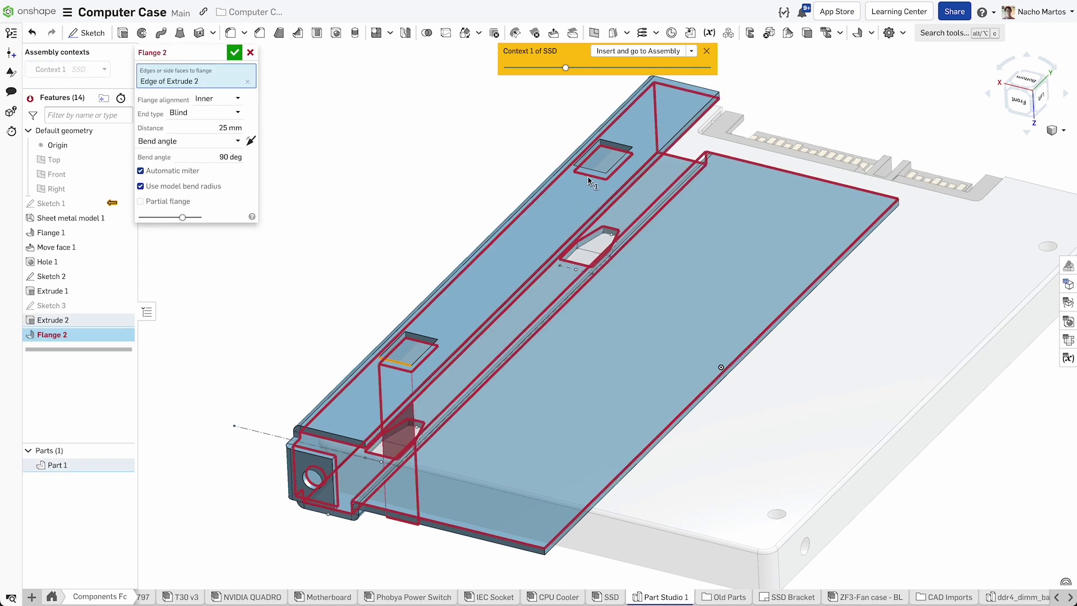
left_click(594, 172)
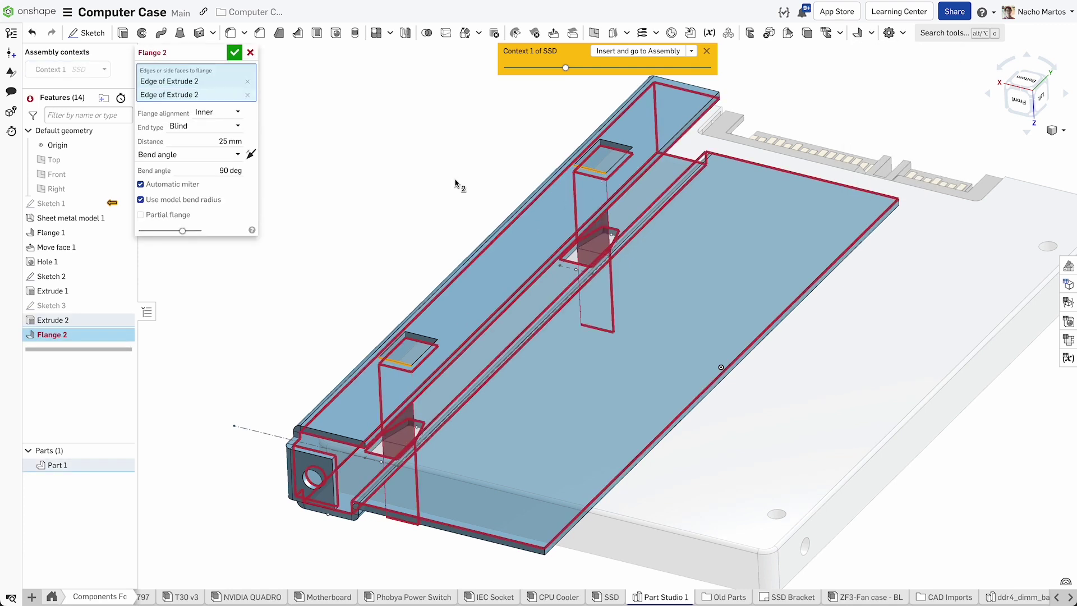
left_click(214, 141)
key("Return")
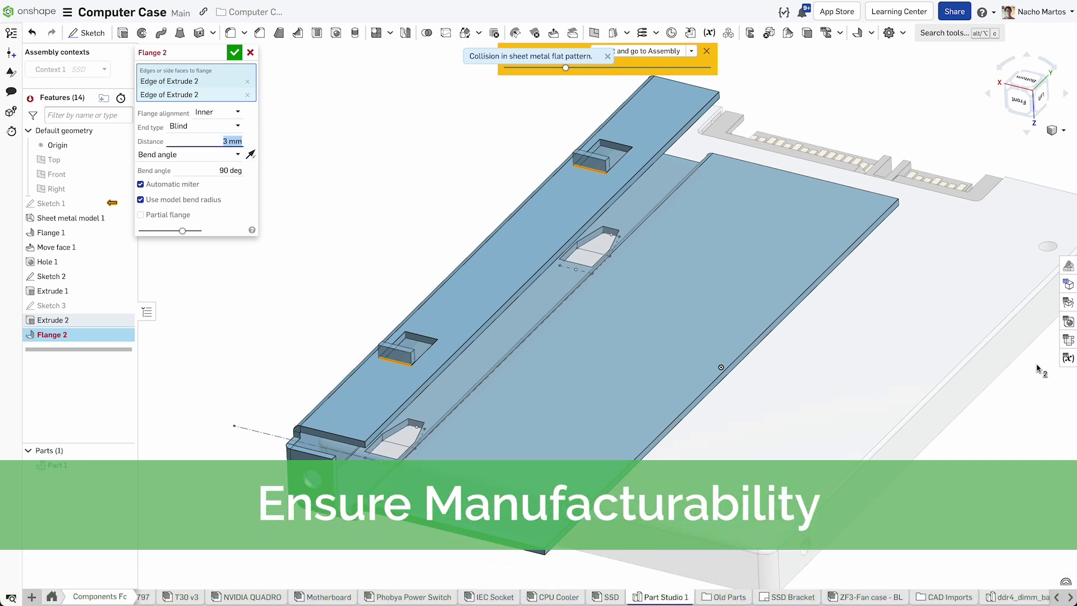
- Show the flat pattern and finish the cutout tabs as partial flanges with blind end offsets of 0.25 mm on both sides
left_click(1069, 339)
scroll(826, 414, "up", 5)
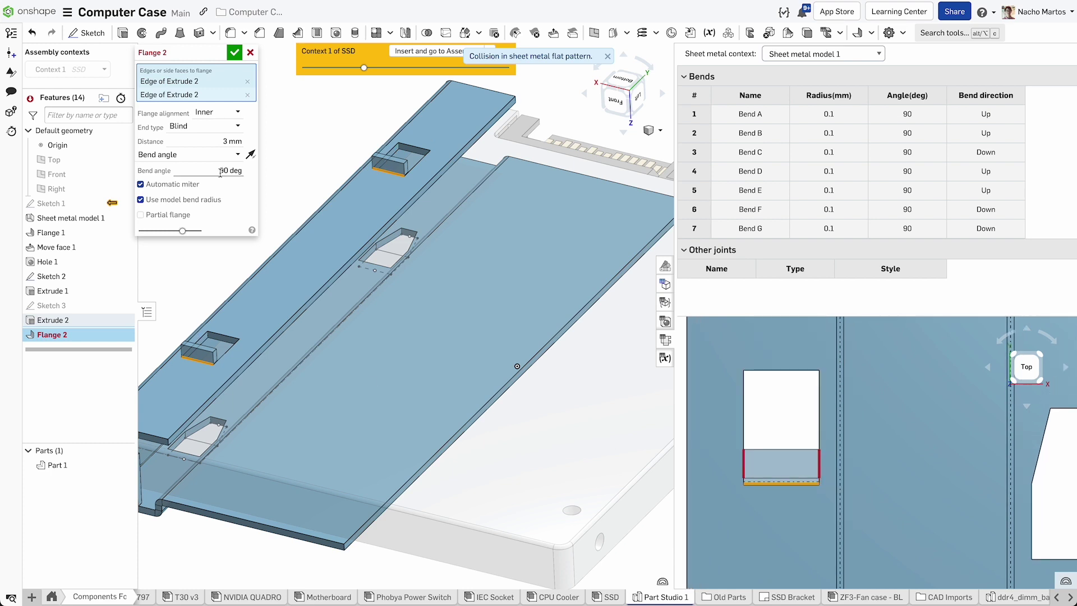
left_click(168, 215)
left_click(212, 307)
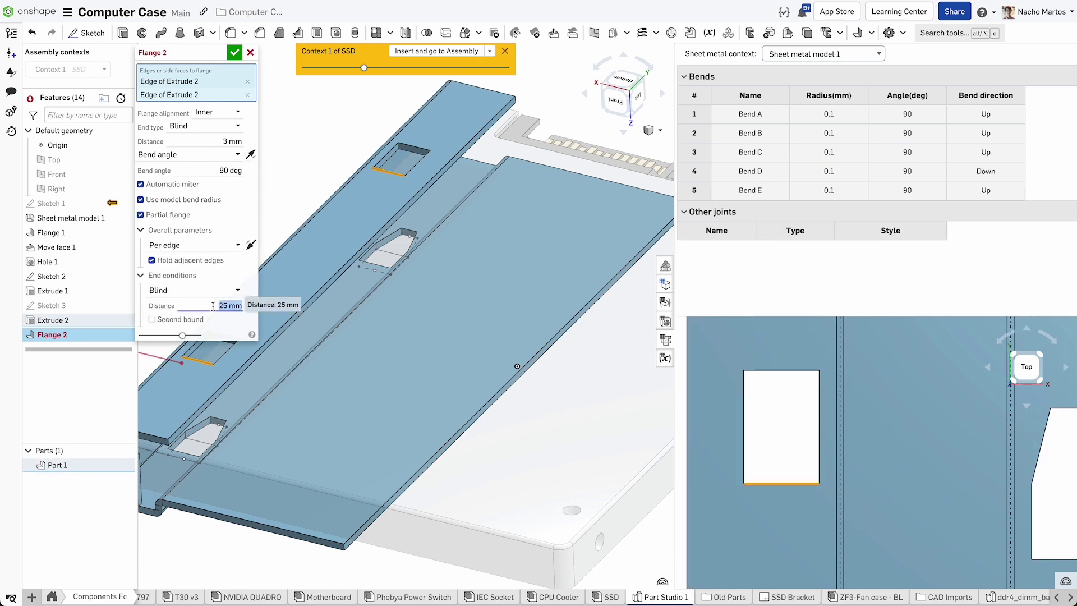
left_click(207, 318)
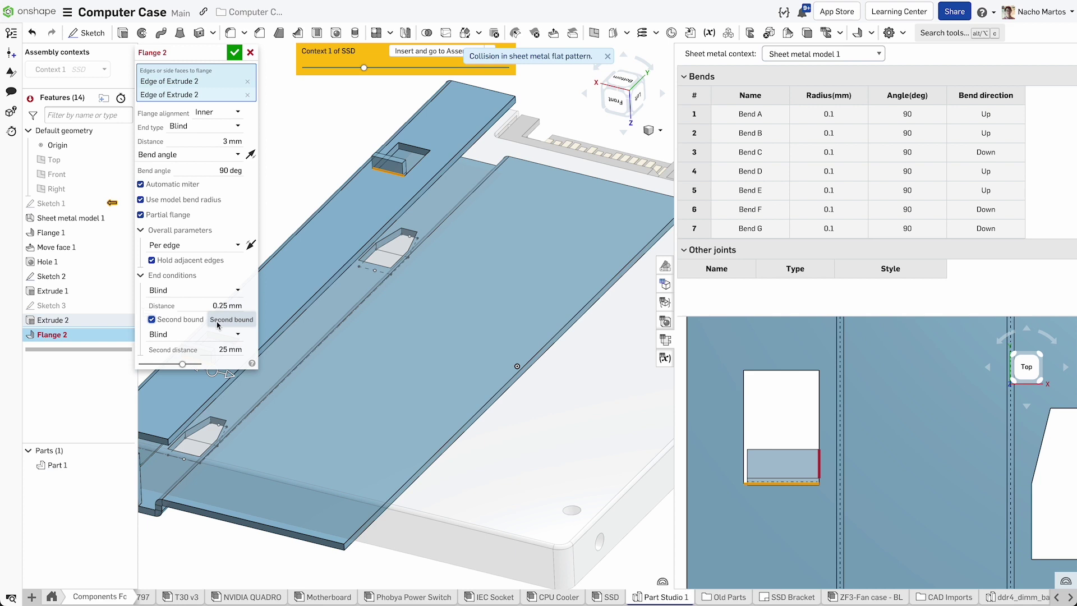
left_click(222, 350)
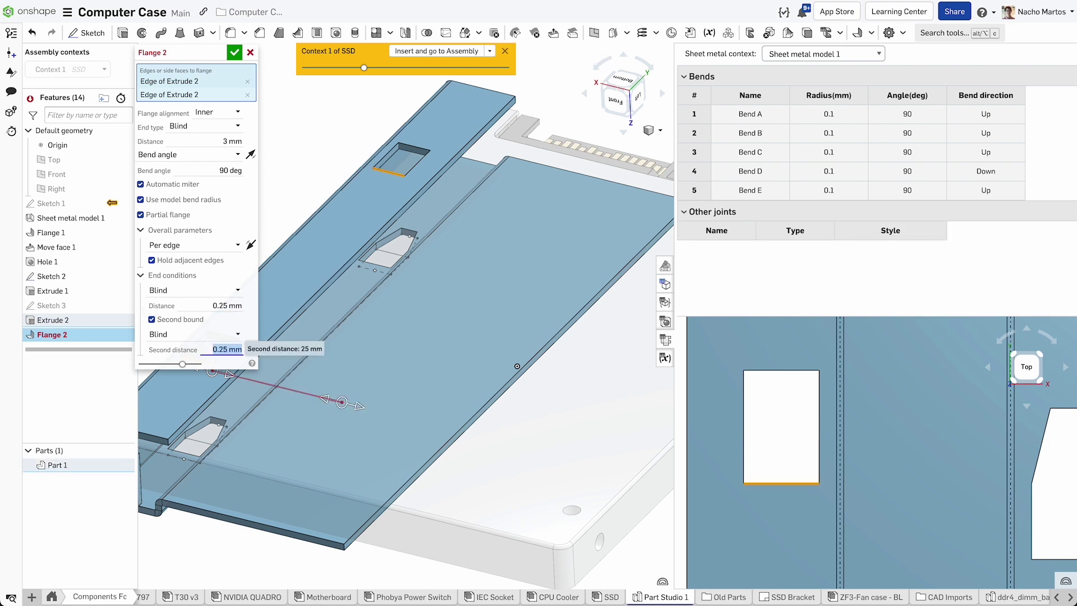
left_click(235, 52)
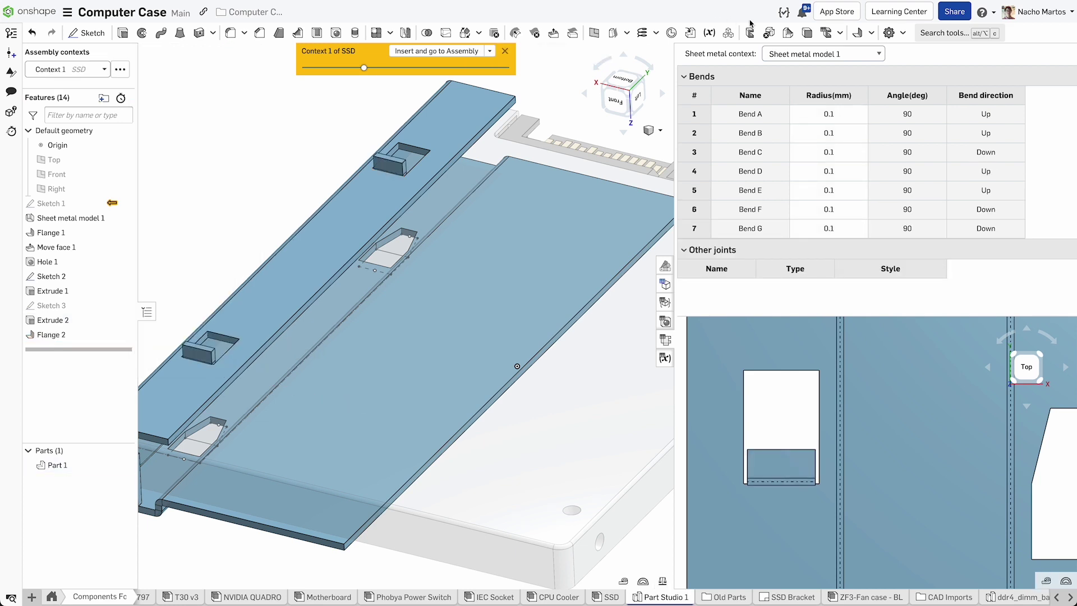
- Add a 5.5 mm inner-aligned flange at 90 degrees to the upper edges of both cutout tabs
left_click(867, 34)
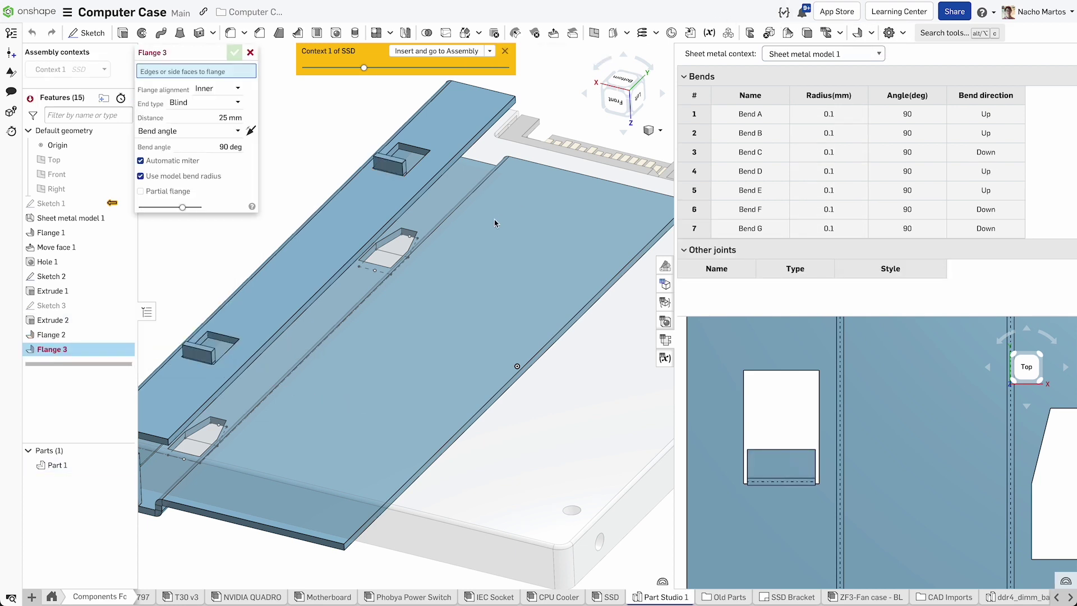
left_click(195, 350)
left_click(398, 165)
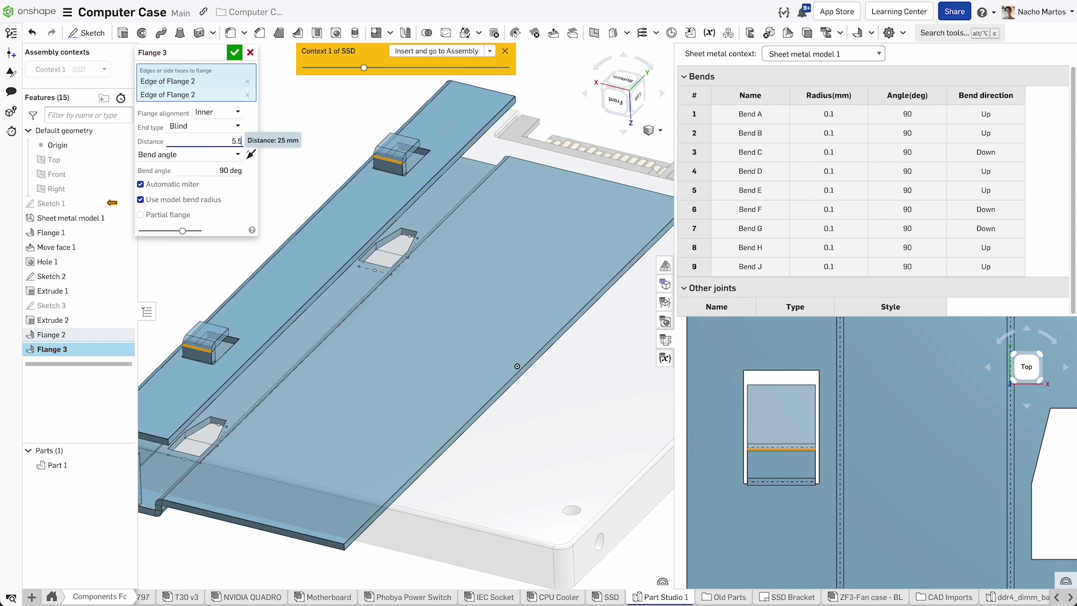
left_click(235, 52)
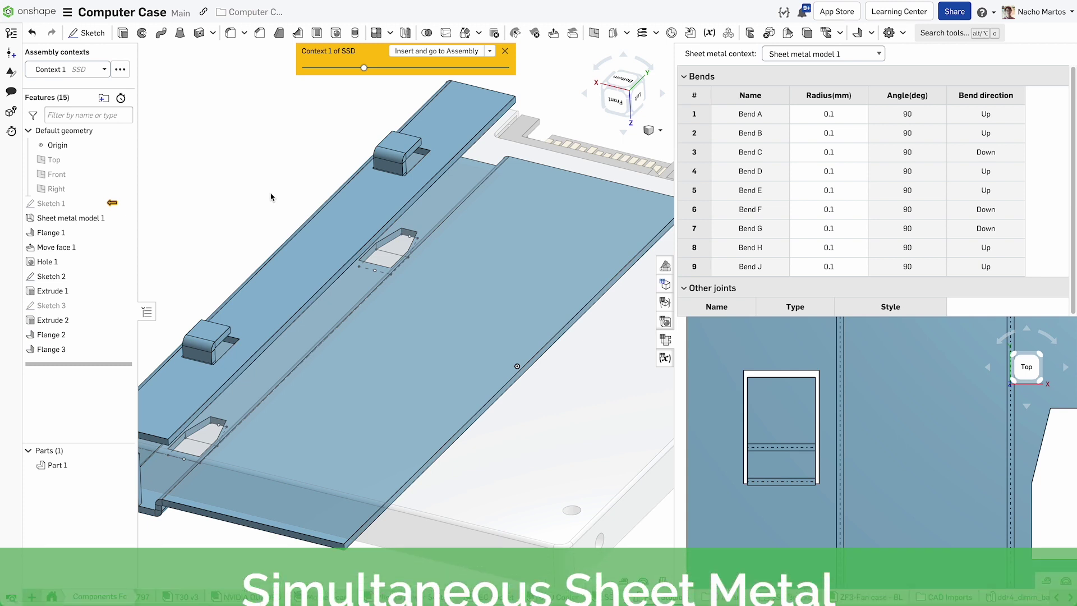
- Start a sketch on the wide flange's face and draw a slanted corner-cut outline at its mounting-tab end, reaching the free edge
scroll(271, 194, "down", 2)
middle_click_drag(258, 192, 329, 199)
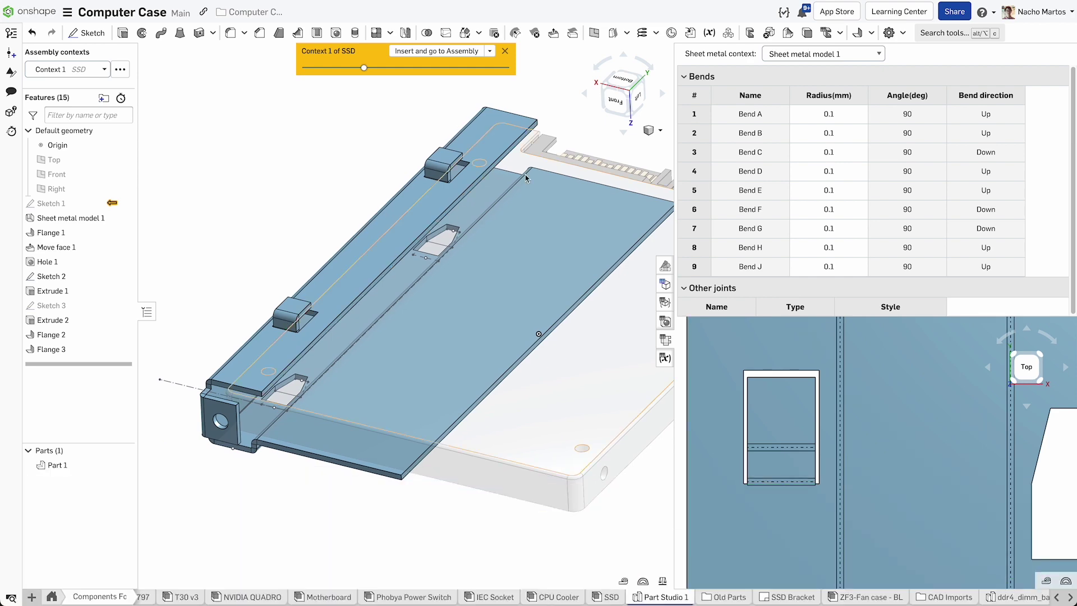
left_click(621, 85)
key("n")
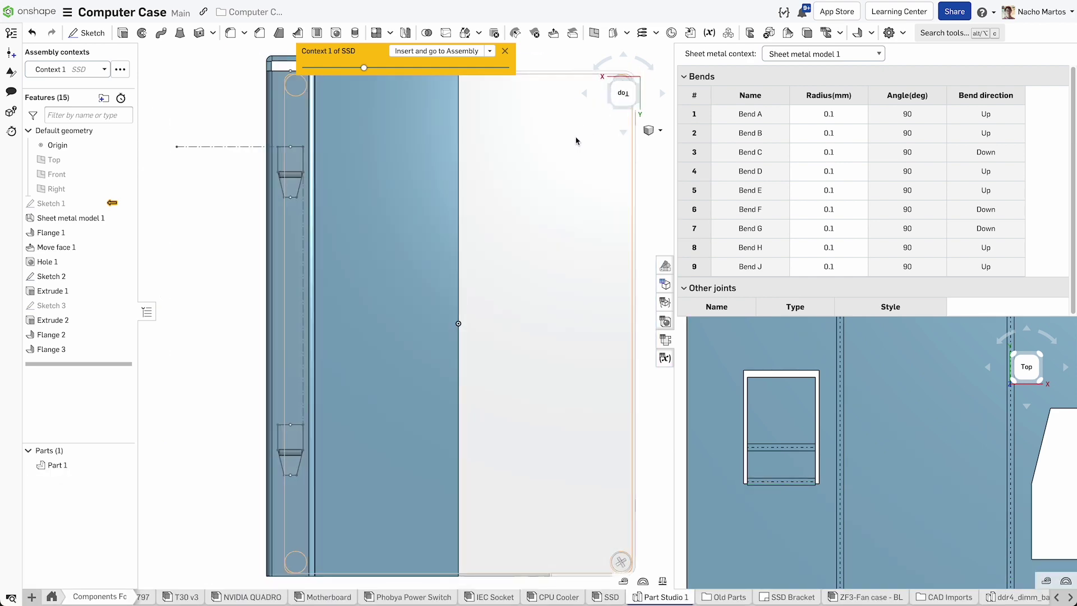
left_click(391, 150)
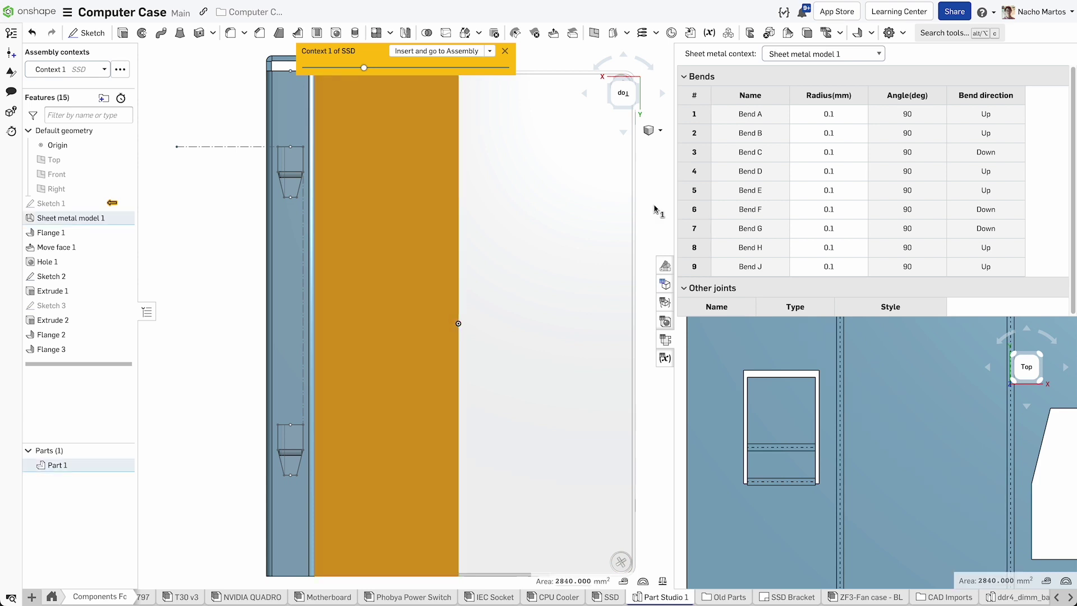
key("shift+s")
scroll(338, 101, "up", 3)
mouse_move(343, 116)
middle_mouse_down()
mouse_move(353, 185)
mouse_move(408, 208)
middle_mouse_up()
key("l")
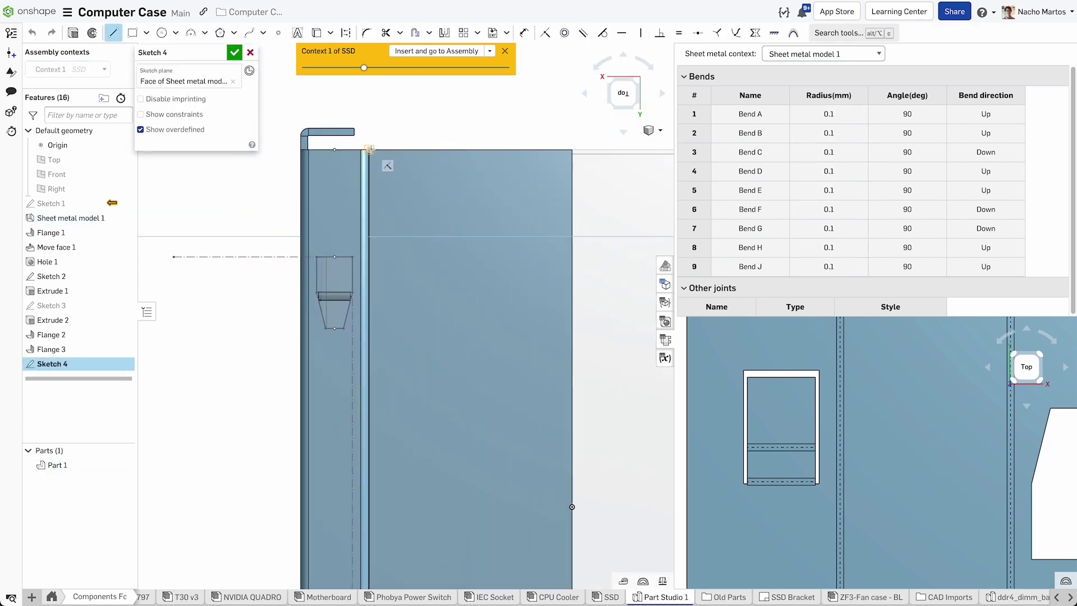
left_click(406, 192)
left_click(572, 192)
type("u")
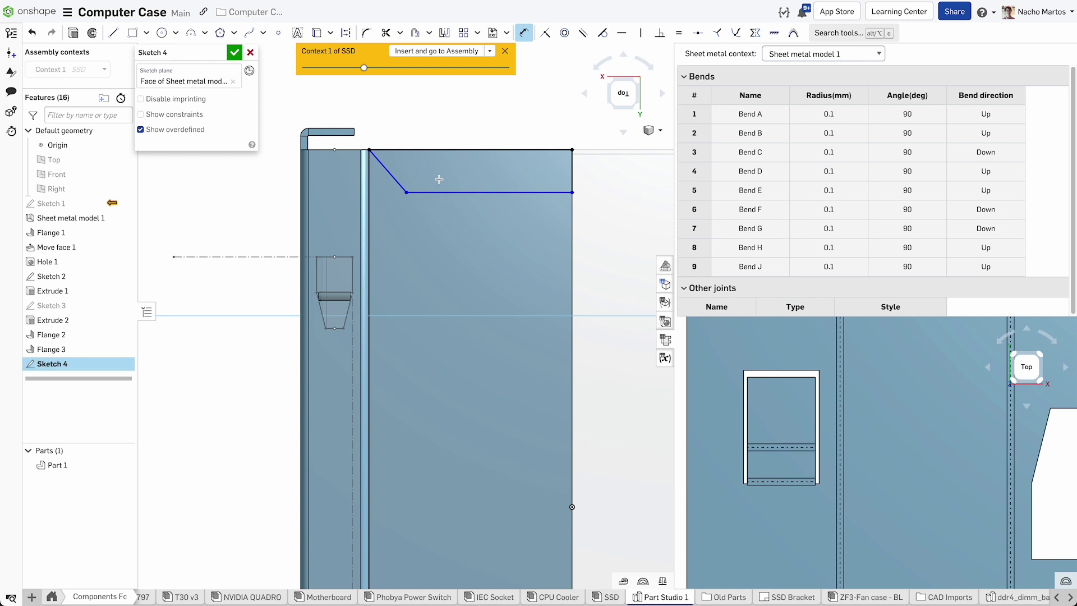
- Dimension the corner-cut outline 5 mm deep and its slanted line 10 mm long
type("5")
key("Return")
type("10")
key("Return")
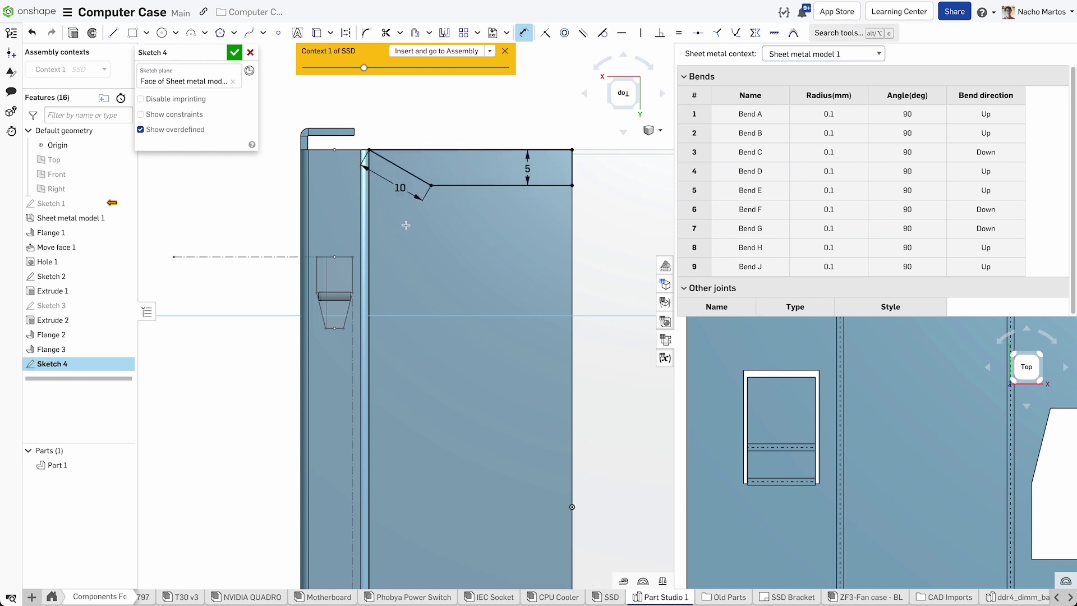
- Draw a rectangle next to the corner-cut outline, about 24 mm long to the free edge and 5 mm wide
key("l")
key("r")
left_click_drag(400, 224, 572, 243)
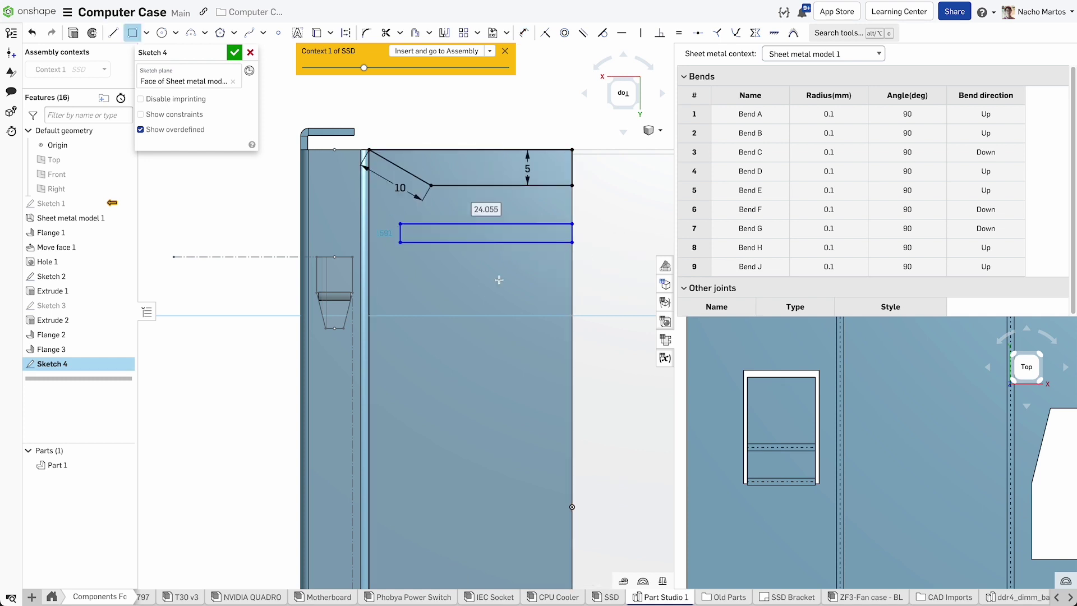
type("5")
key("Return")
- Dimension the rectangle 5 mm from the corner-cut outline and 1.5 mm from the wide face's edge at the bend
key("d")
left_click(462, 223)
left_click(473, 186)
left_click(475, 201)
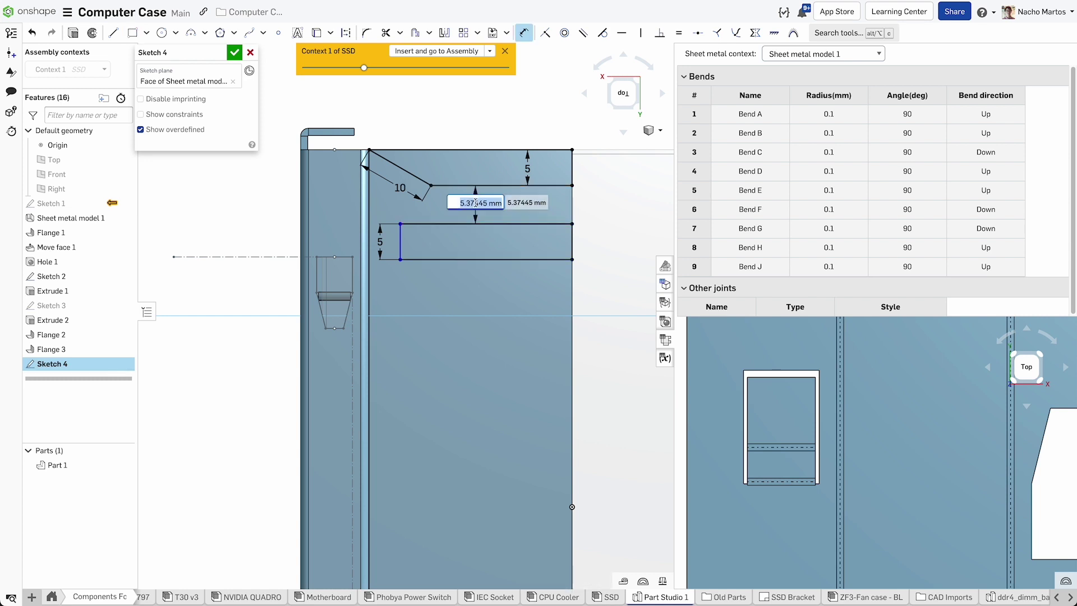
type("5")
key("Return")
left_click(400, 238)
left_click(369, 216)
left_click(379, 121)
type("1.")
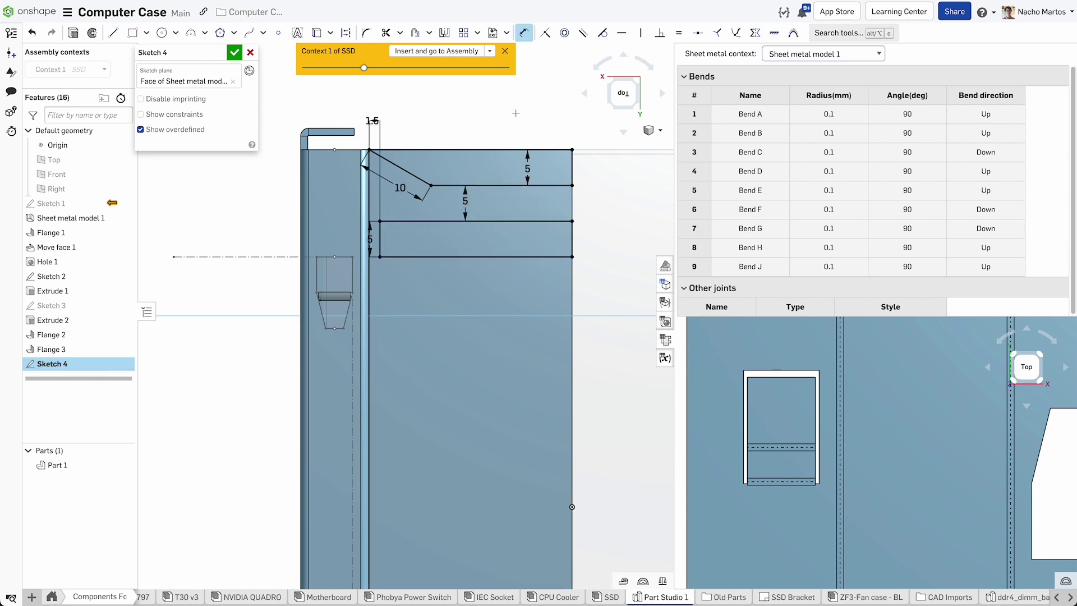
- Linear-pattern the rectangle into 8 instances 10 mm apart along the free edge of the wide flange
left_click(463, 33)
left_click_drag(597, 201, 373, 306)
type("8")
key("Return")
scroll(383, 266, "down", 3)
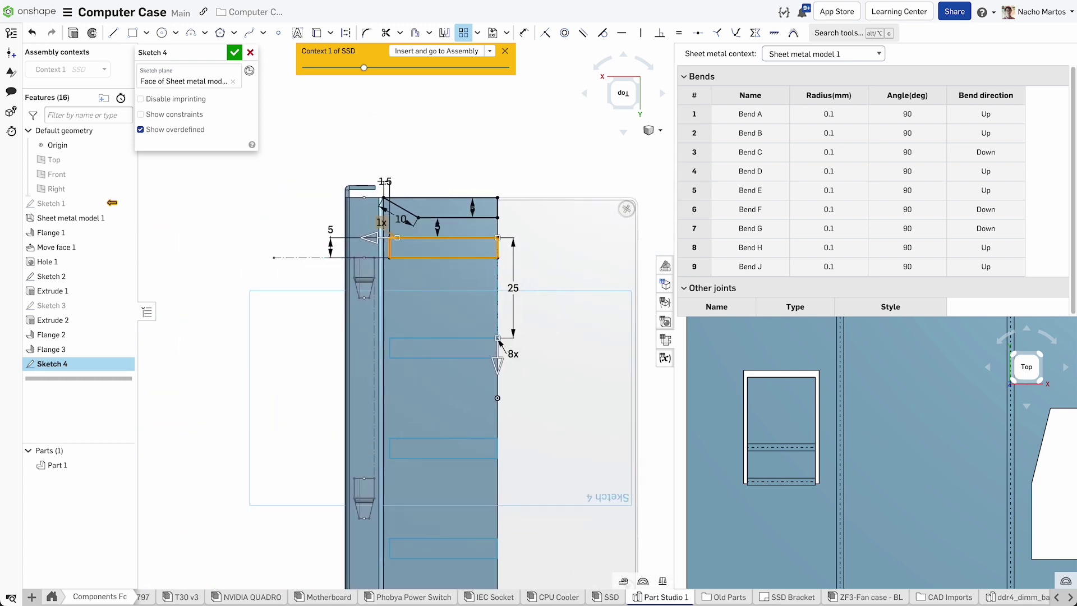
scroll(474, 269, "up", 3)
double_click(549, 314)
type("10")
key("Return")
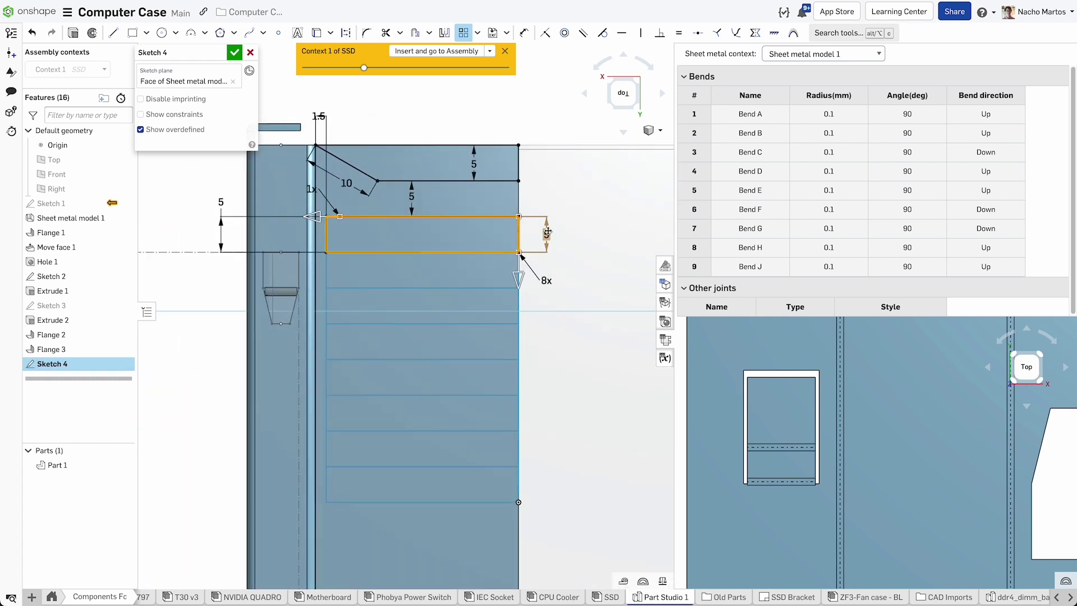
left_click(585, 402)
- Draw a triangular corner cut at the flange's opposite end, from the bracket's outer corner to the end edge's midpoint
scroll(578, 370, "down", 3)
scroll(561, 446, "up", 3)
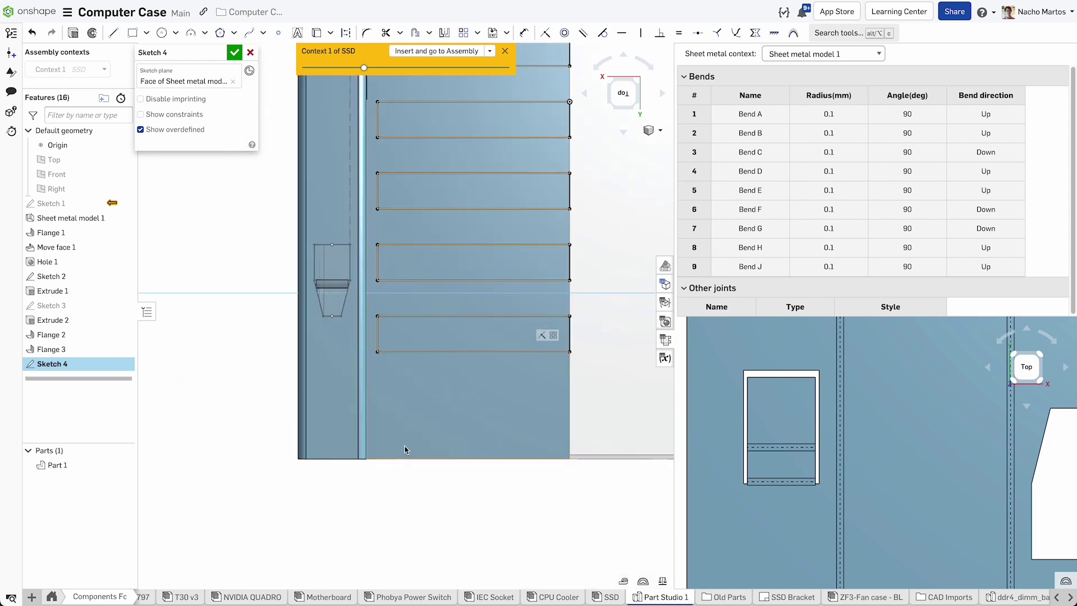
key("l")
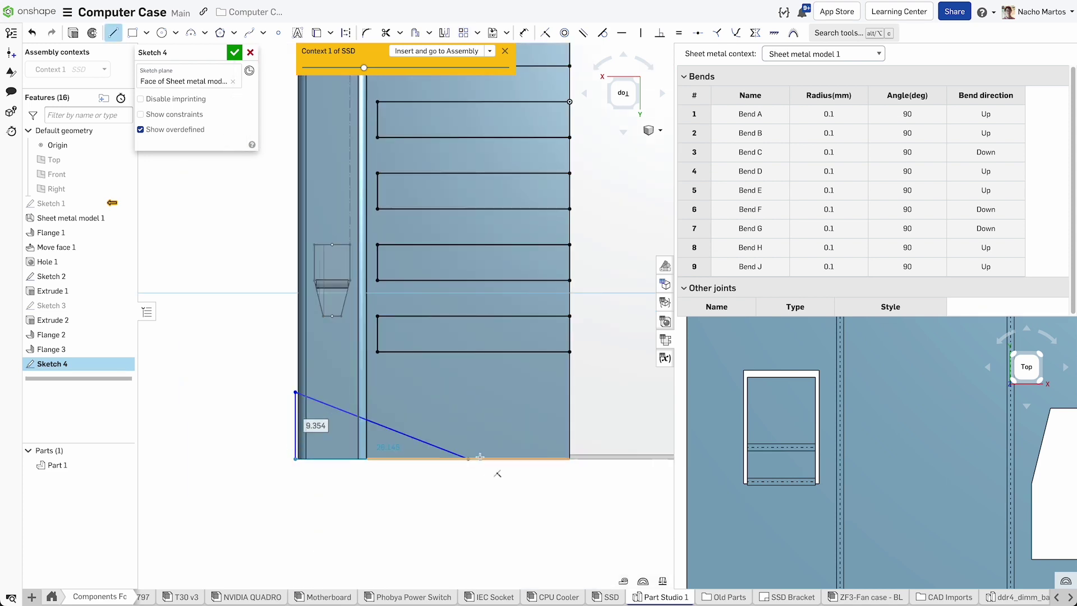
left_click(469, 459)
key("Escape")
- Make the triangle's side coincident with the bracket's outer edge and set its height to 10 mm
scroll(316, 408, "up", 5)
left_click(265, 392)
left_click(272, 330)
key("i")
scroll(238, 385, "down", 1)
key("d")
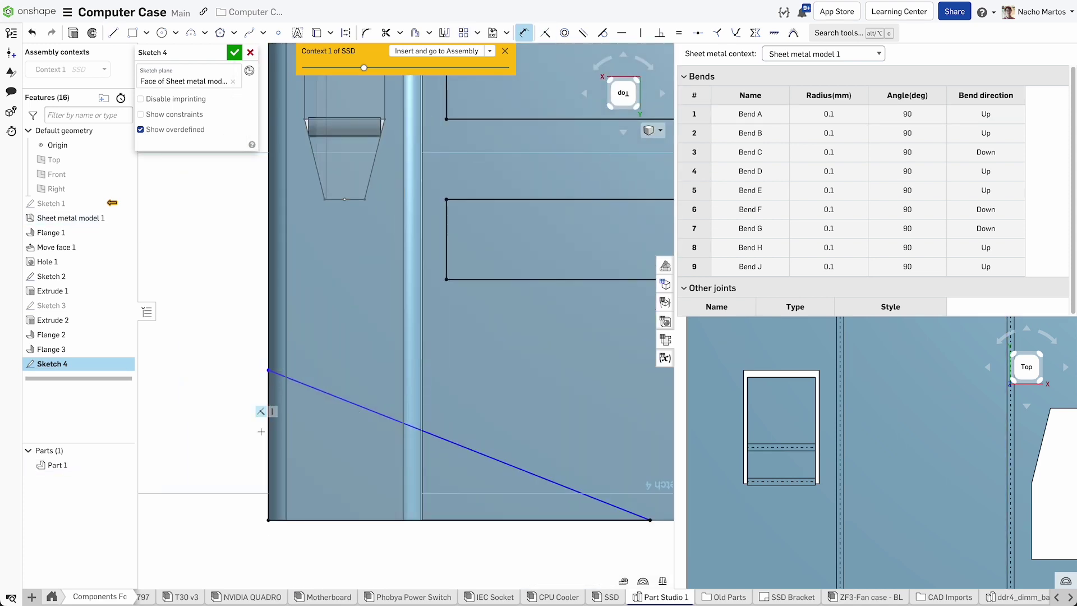
left_click(264, 432)
left_click(208, 466)
type("10")
key("Return")
scroll(225, 443, "down", 4)
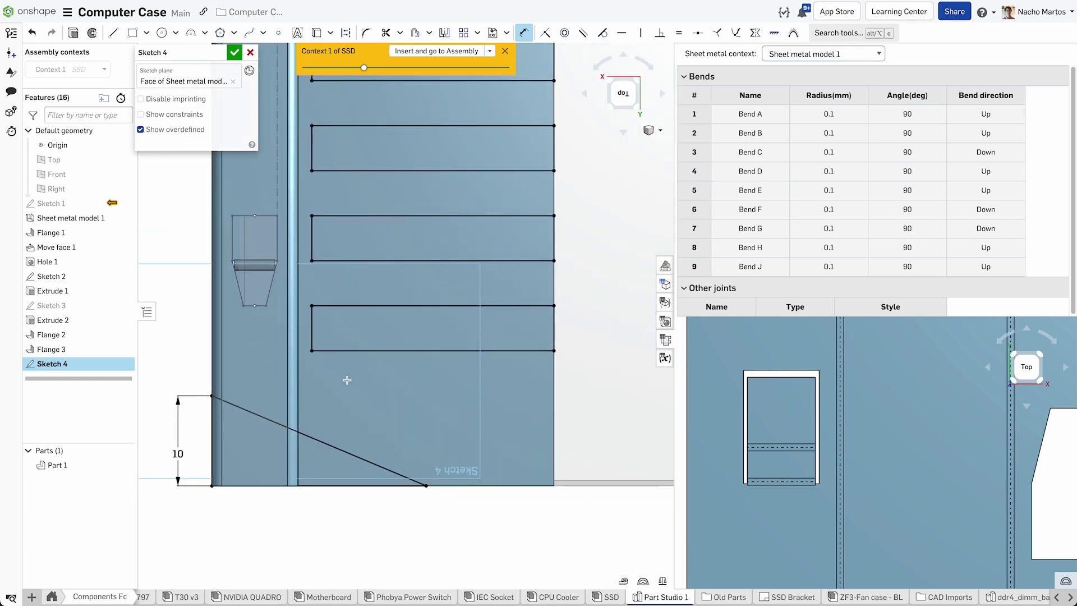
- Cut all regions of the slot and corner sketch from the bracket with a symmetric Remove extrude set to Through all
middle_click_drag(347, 381, 365, 385)
left_click(624, 95)
middle_click_drag(575, 250, 561, 279)
key("shift+e")
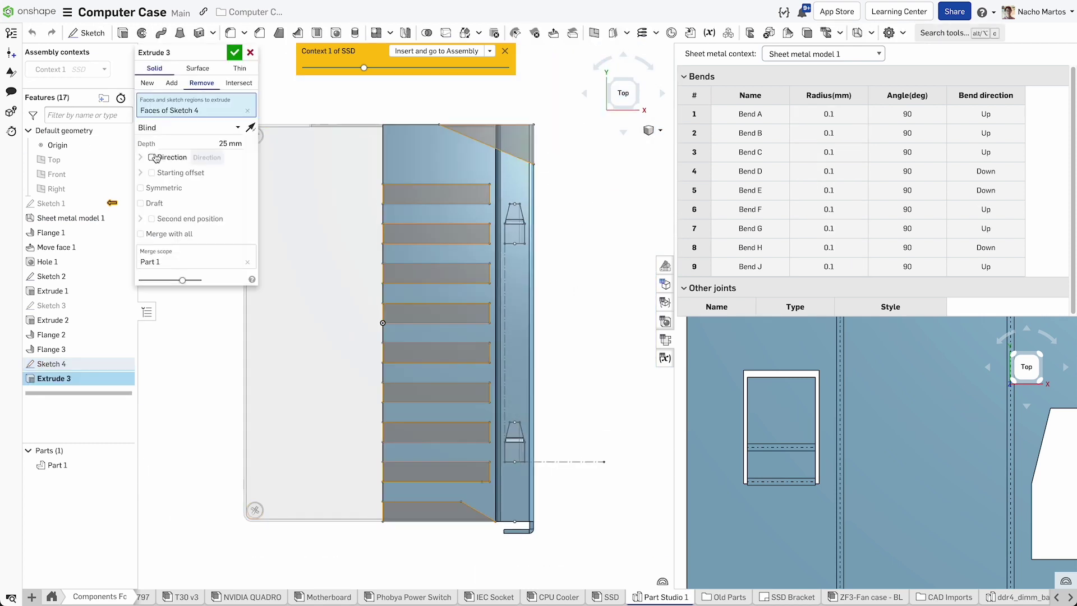
left_click(154, 188)
left_click(198, 128)
left_click(196, 221)
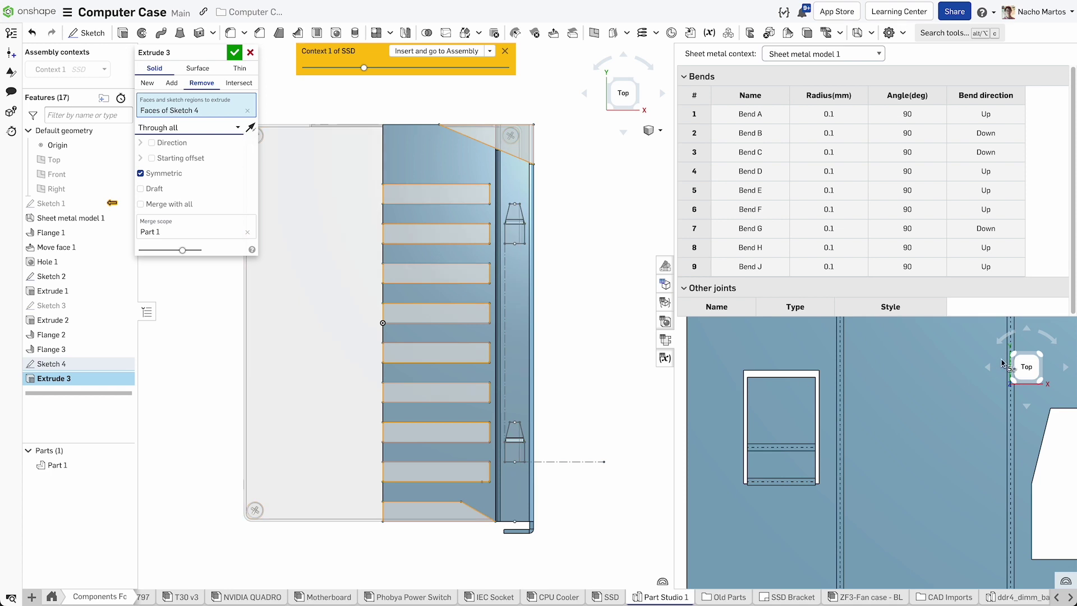
key("f")
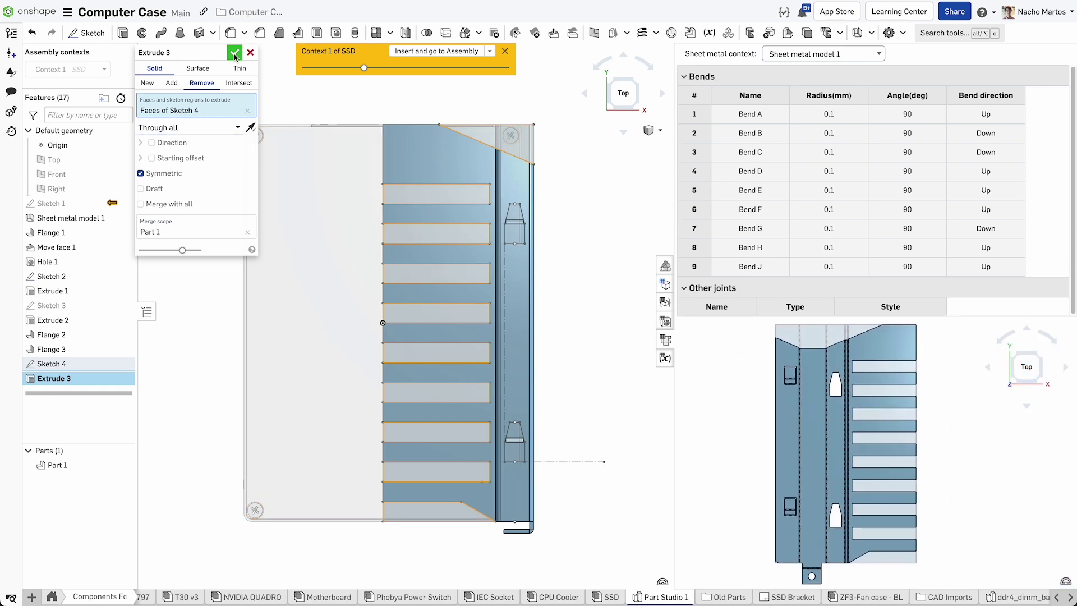
left_click(234, 54)
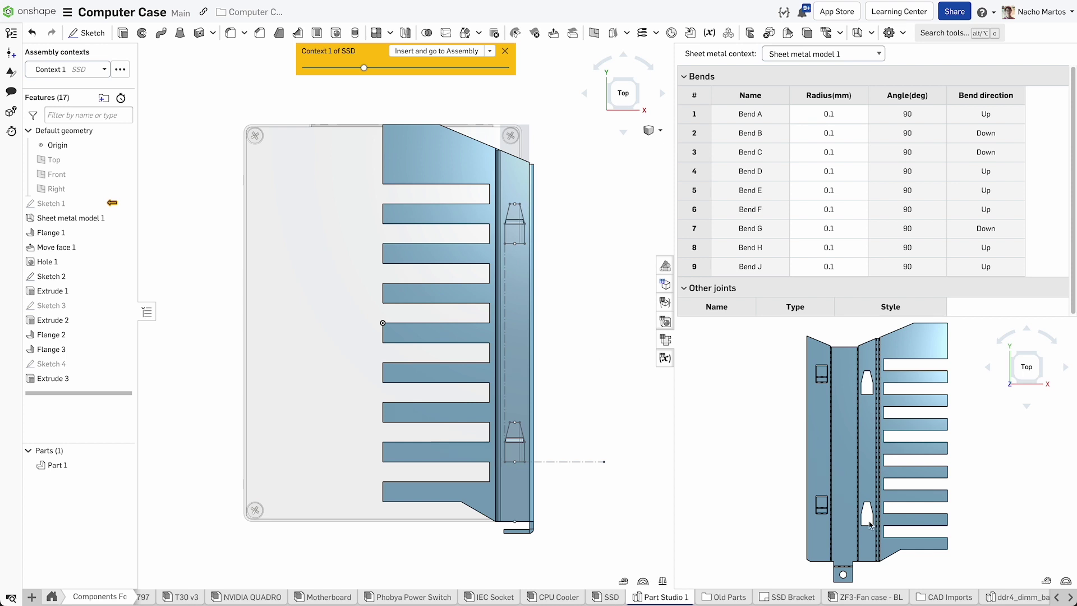
left_click(846, 529)
key("shift+e")
scroll(847, 529, "up", 5)
middle_click_drag(849, 551, 831, 435)
key("Escape")
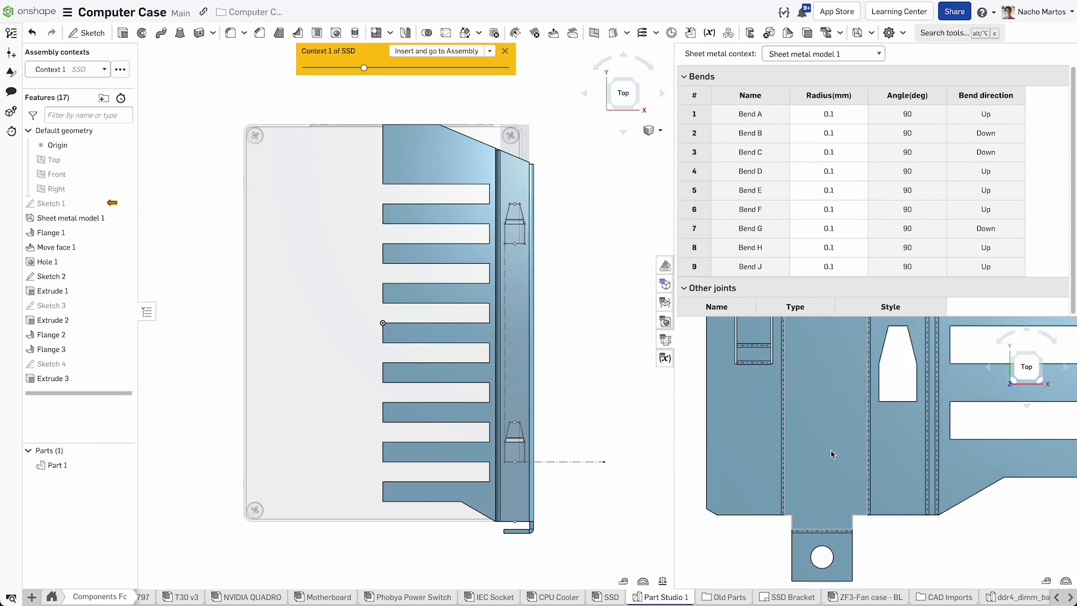
- Sketch a slanted aligned rectangle 5 mm by 1 mm on the flat pattern's middle strip, 15 mm from its mounting-tab end
left_click(832, 455)
key("shift+s")
left_click(127, 33)
left_click(149, 96)
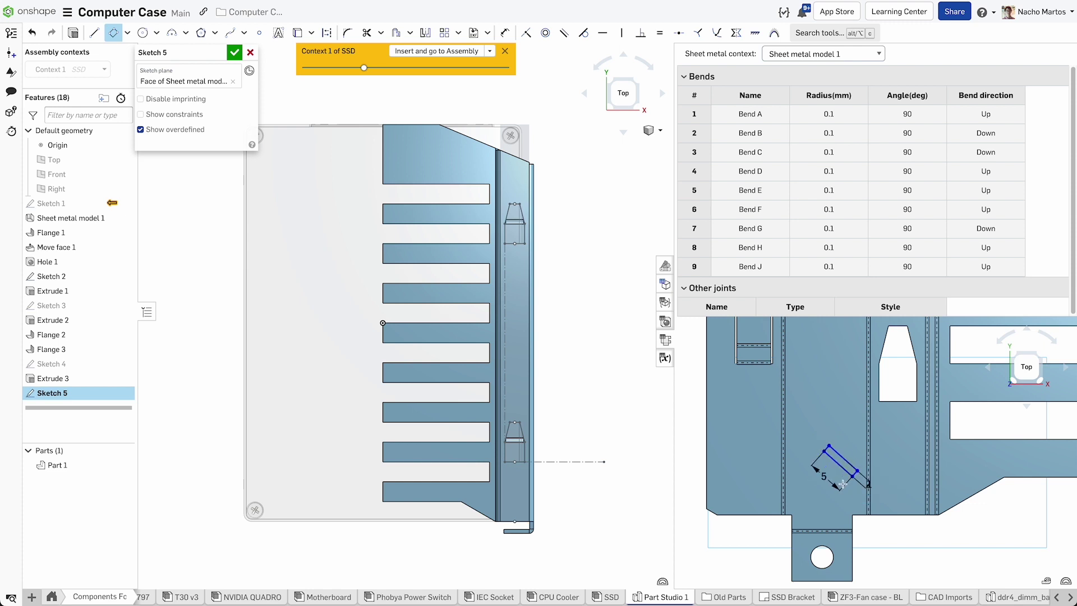
type("5")
key("Tab")
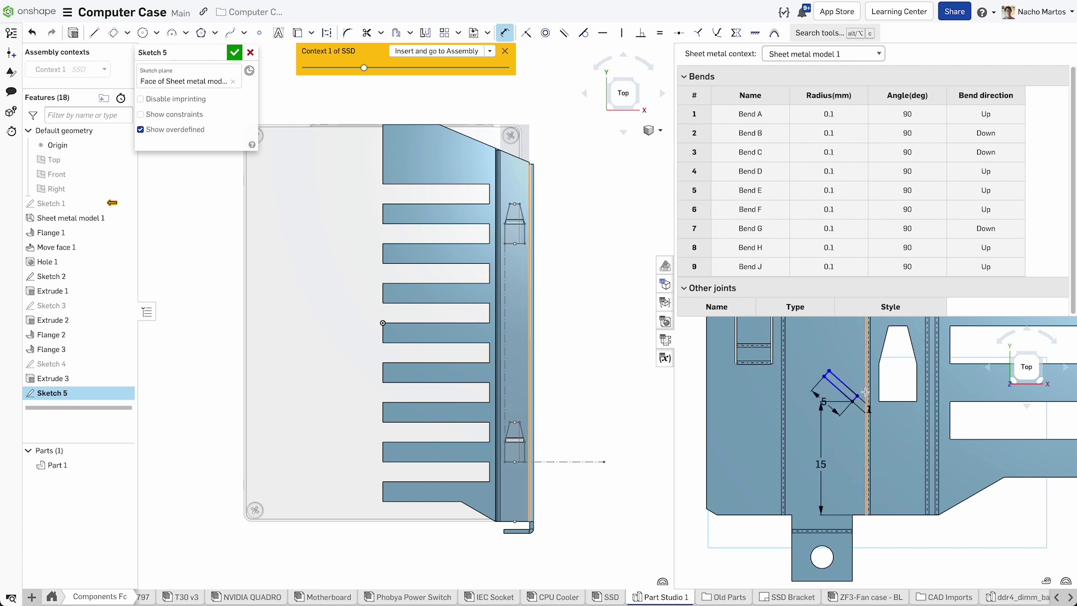
- Dimension the slanted rectangle's distance to the adjacent bend line and set its angle to that line to 55 degrees
type("1")
scroll(838, 381, "up", 3)
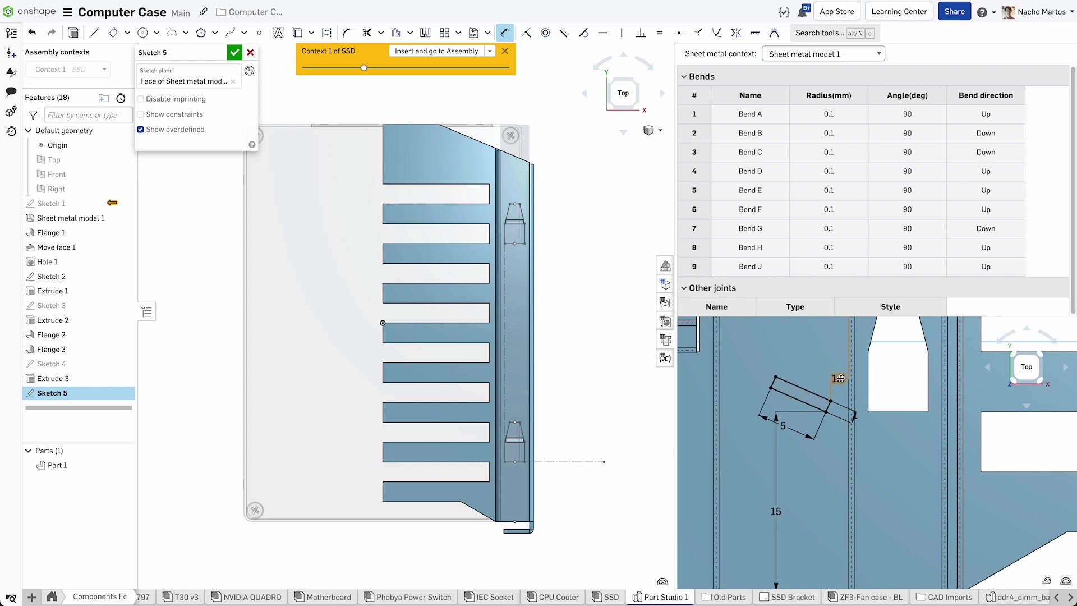
left_click(849, 358)
left_click(816, 356)
type("60")
key("Return")
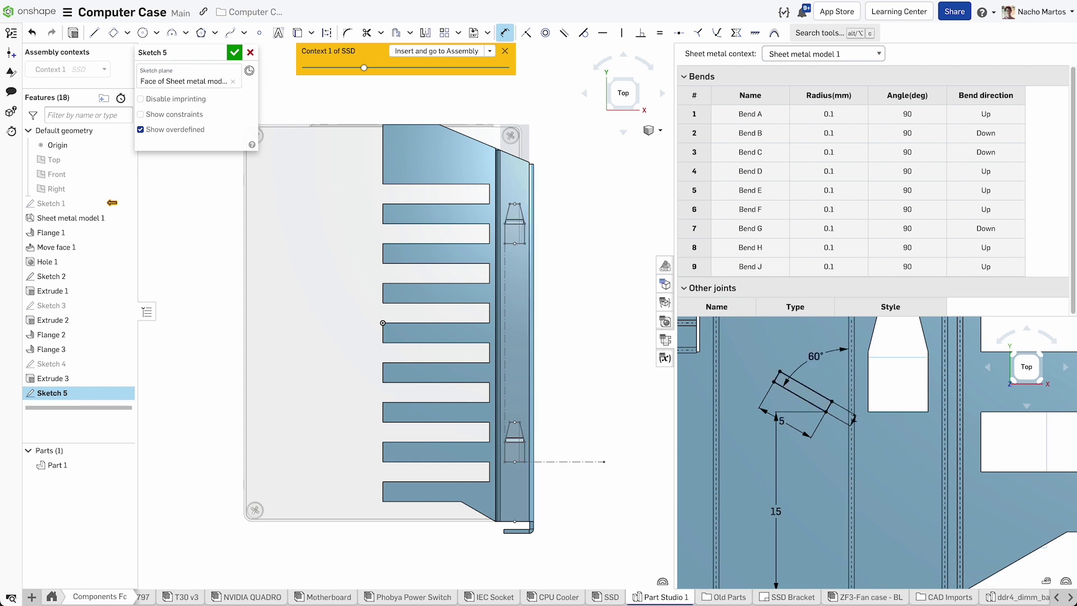
type("55")
key("Return")
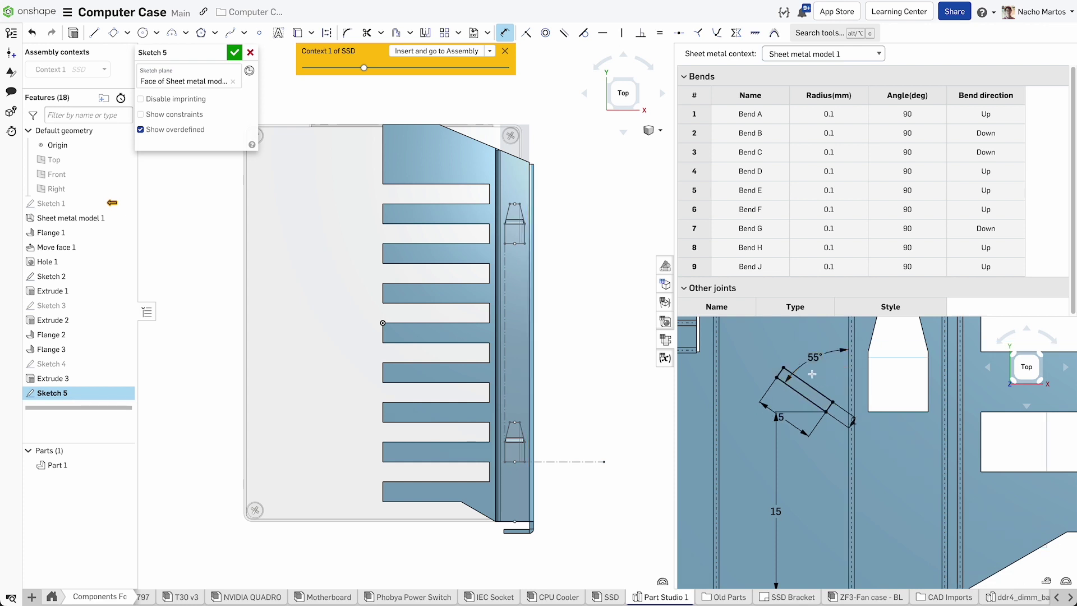
- Linear-pattern the slanted rectangle along the flat pattern's middle strip with 9 instances lengthwise and 1 across
scroll(908, 440, "down", 3)
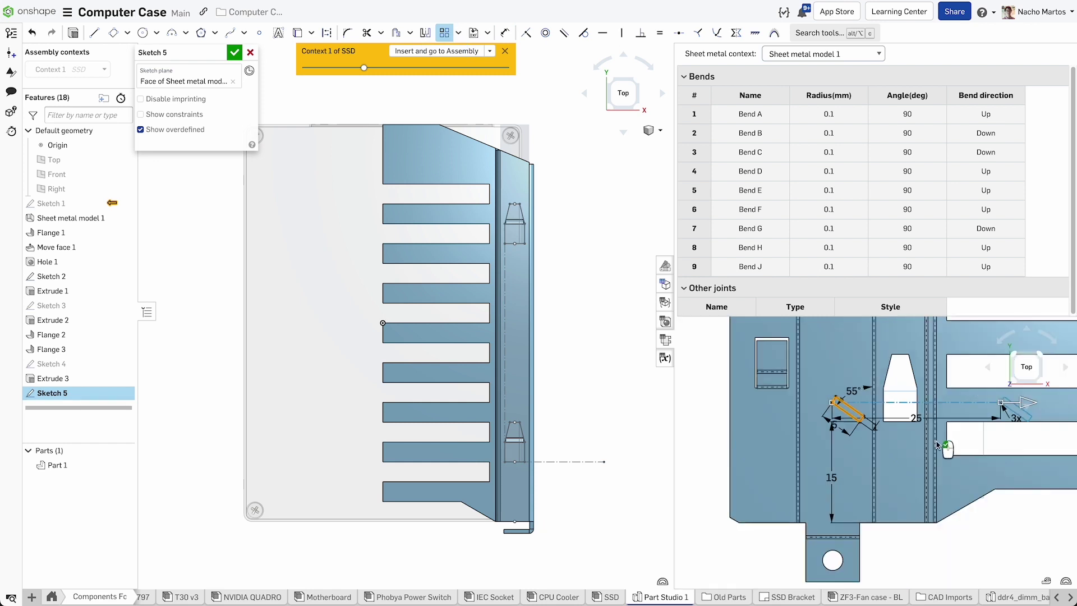
left_click(964, 433)
middle_click_drag(944, 445, 855, 522)
type("1")
key("Return")
scroll(908, 464, "down", 3)
left_click(752, 377)
type("9")
key("Return")
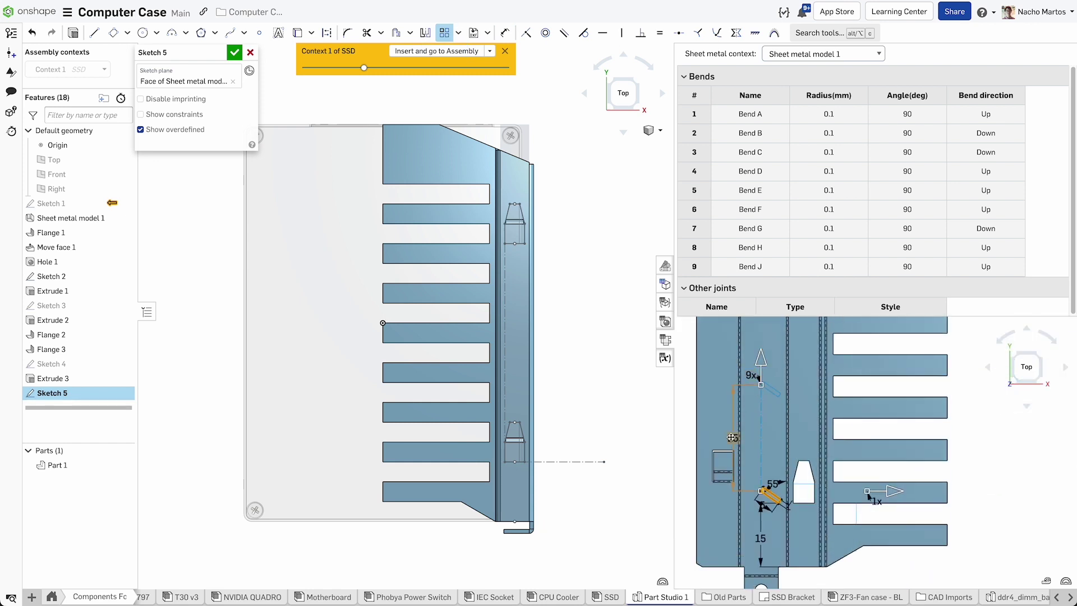
key("Return")
- Cut all the patterned slanted slots of the flat-pattern sketch from the bracket with a Remove extrude
key("shift+e")
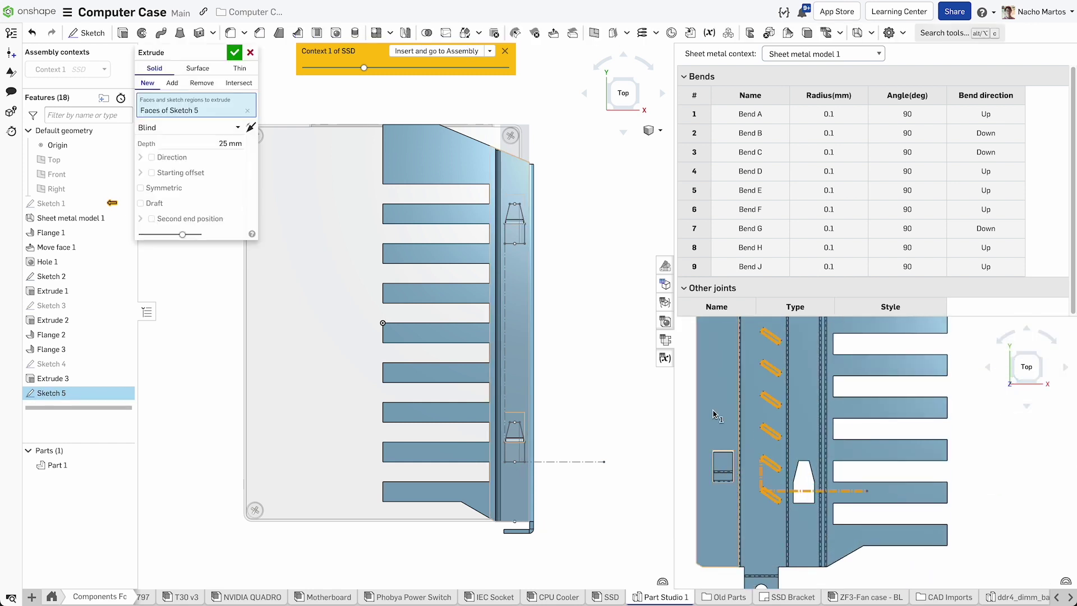
left_click(639, 107)
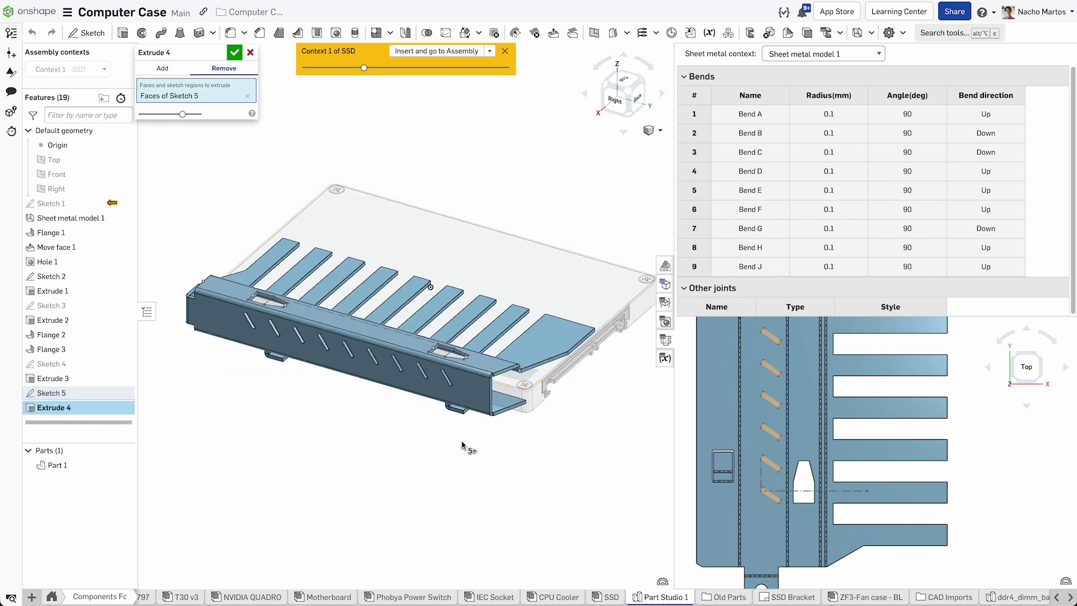
left_click(237, 54)
- Hide the flat pattern view and set up a 2 mm radius fillet on the flange corner edges and both bent tabs' end corners
scroll(275, 373, "up", 5)
right_click_drag(337, 433, 505, 443)
left_click(666, 340)
left_click(230, 33)
left_click(436, 433)
left_click(429, 489)
right_click_drag(431, 490, 264, 476)
left_click(266, 468)
left_click(602, 477)
left_click(610, 472)
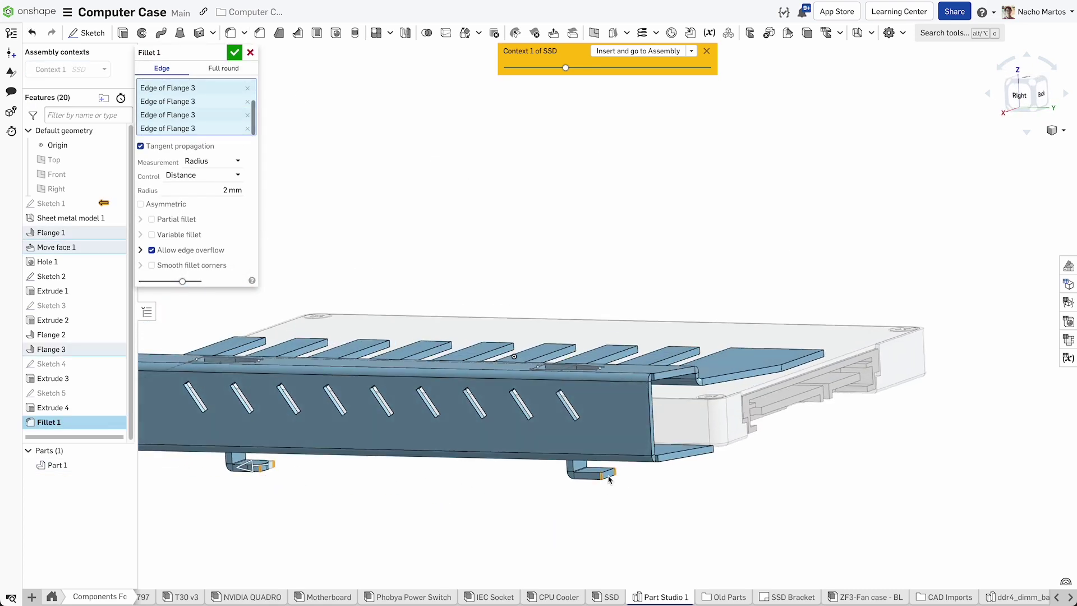
- Add the outer corner edge of the lower flange to the 2 mm fillet and finish it
scroll(628, 494, "up", 2)
left_click(772, 433)
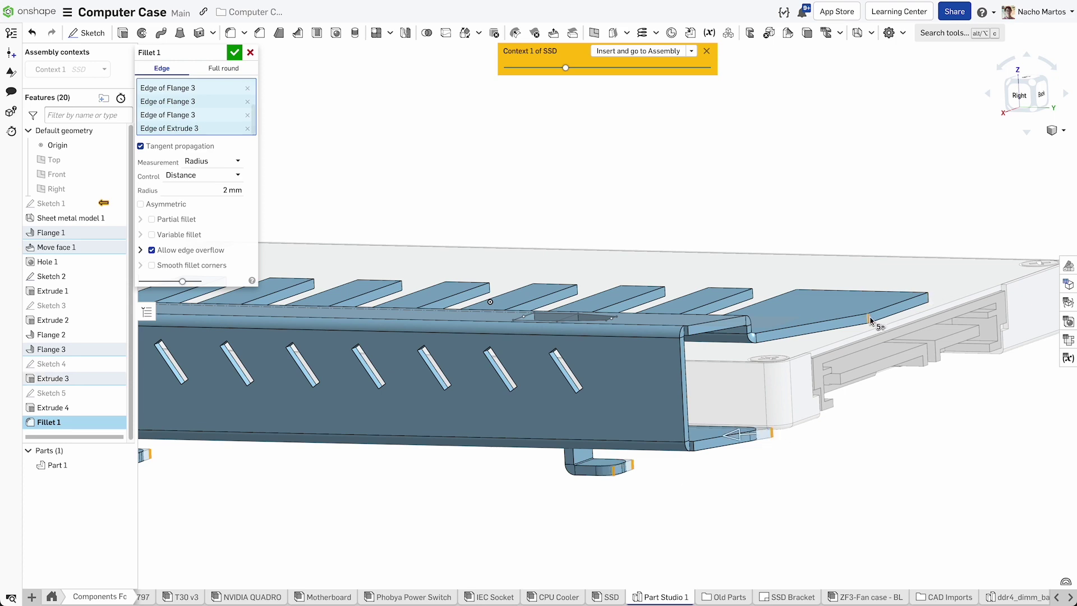
right_click_drag(831, 464, 613, 481)
left_click(235, 53)
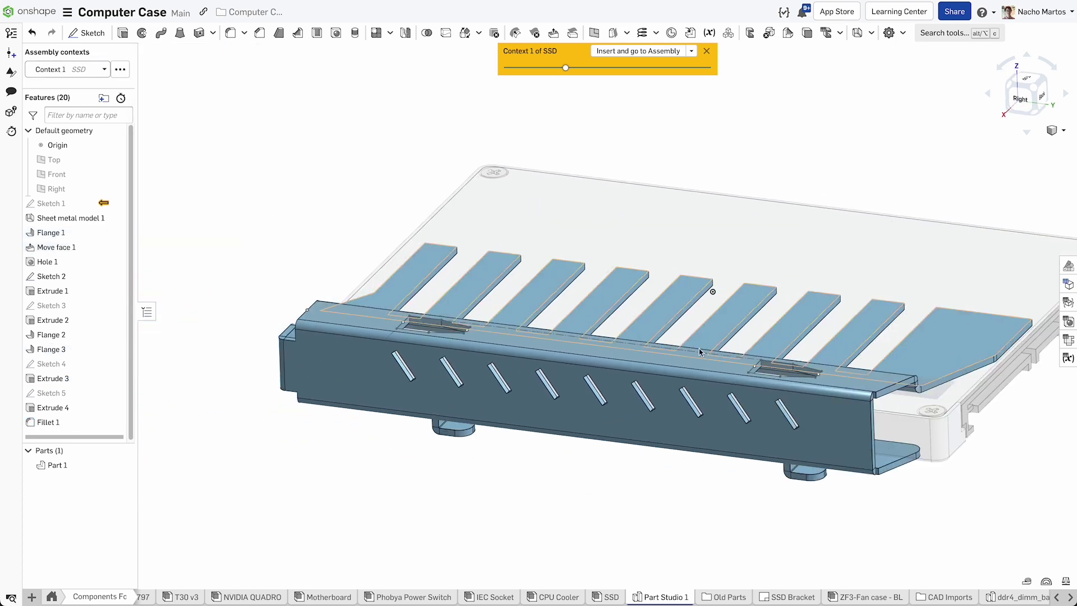
- Mirror the bracket part about the Right plane with the Add option, merging the copy into Part 1
left_click(405, 33)
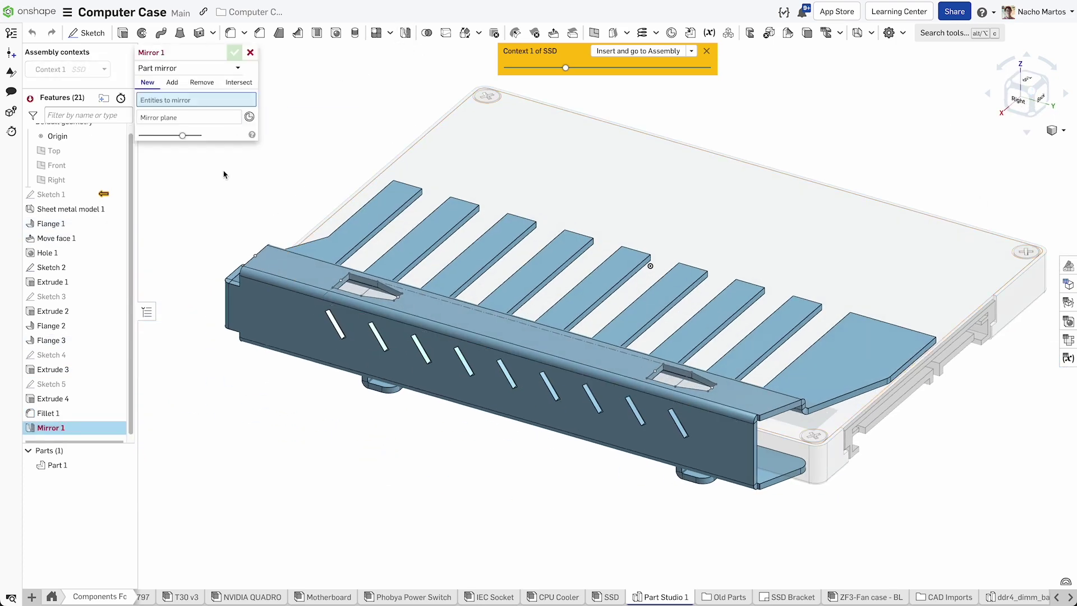
left_click(359, 236)
left_click(172, 82)
left_click(67, 186)
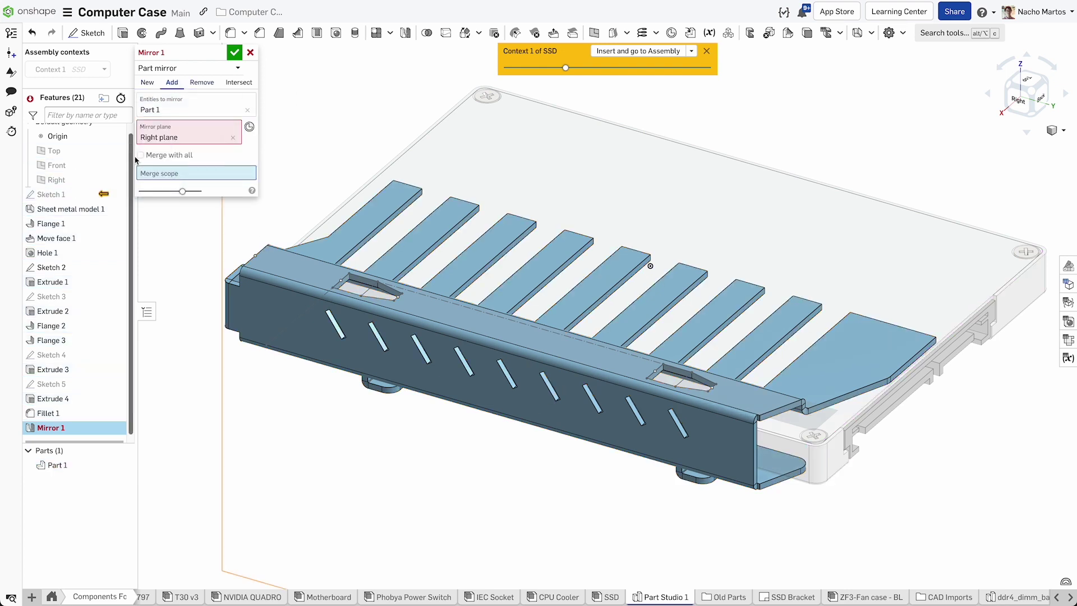
left_click(295, 285)
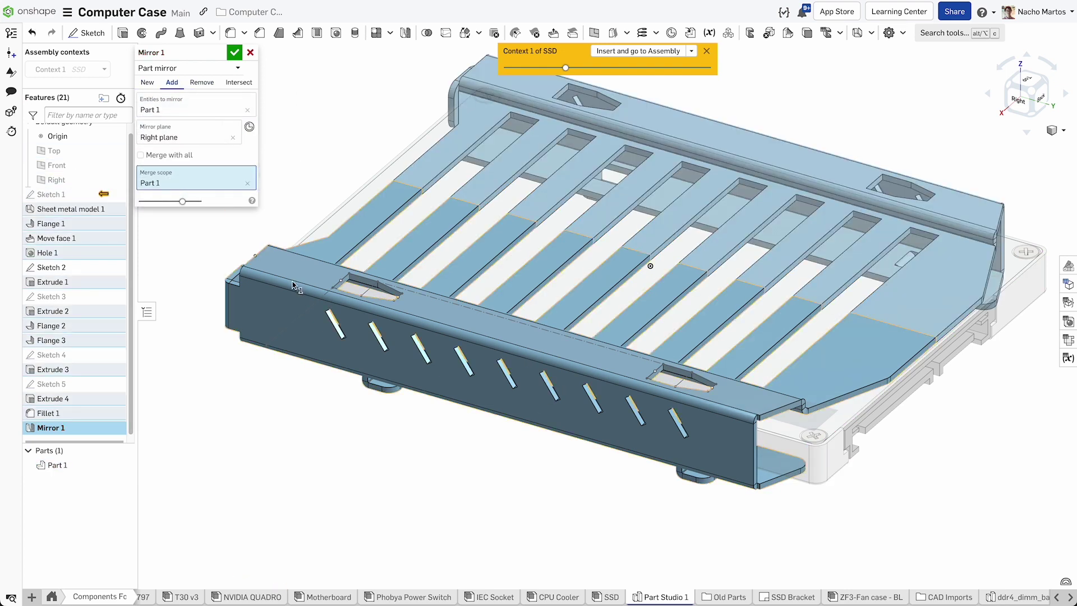
left_click(235, 53)
- Rename the part as SSD Bracket and assign it an aluminum material from the Onshape Material Library
right_click(80, 463)
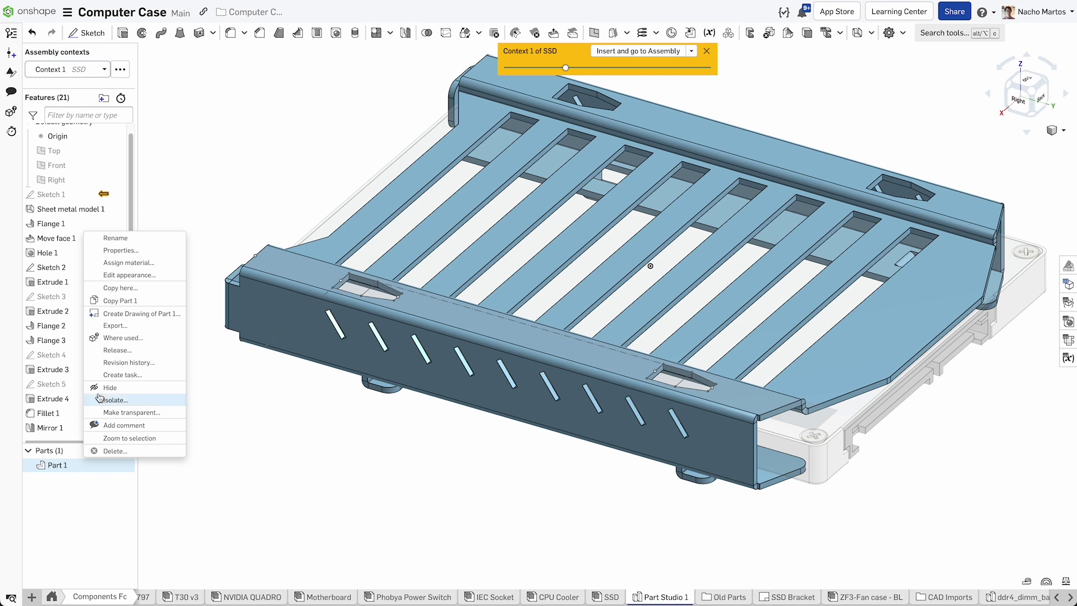
left_click(123, 249)
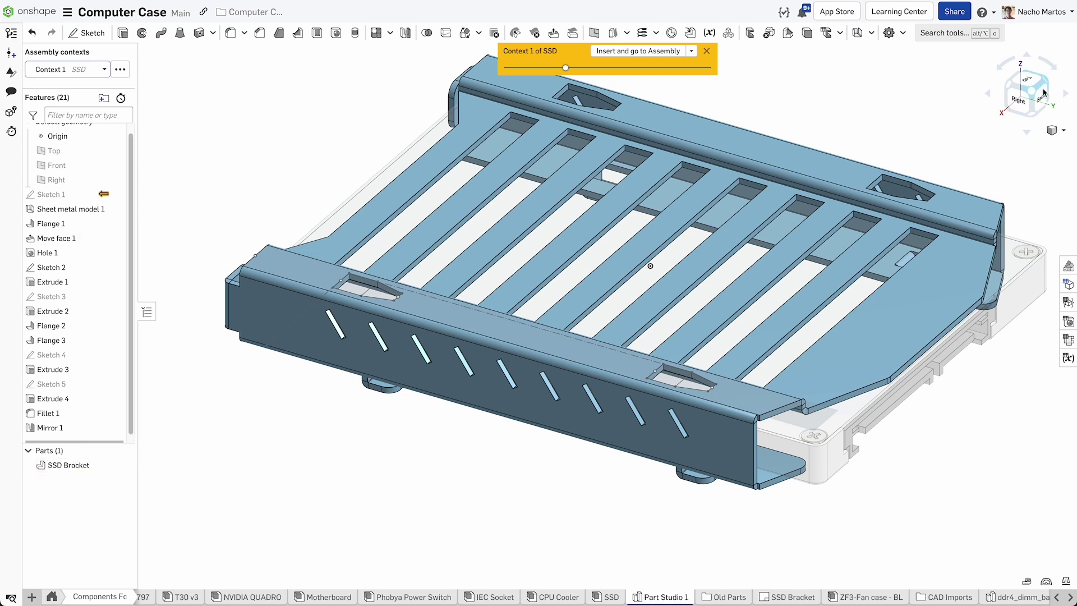
right_click(90, 465)
left_click(180, 278)
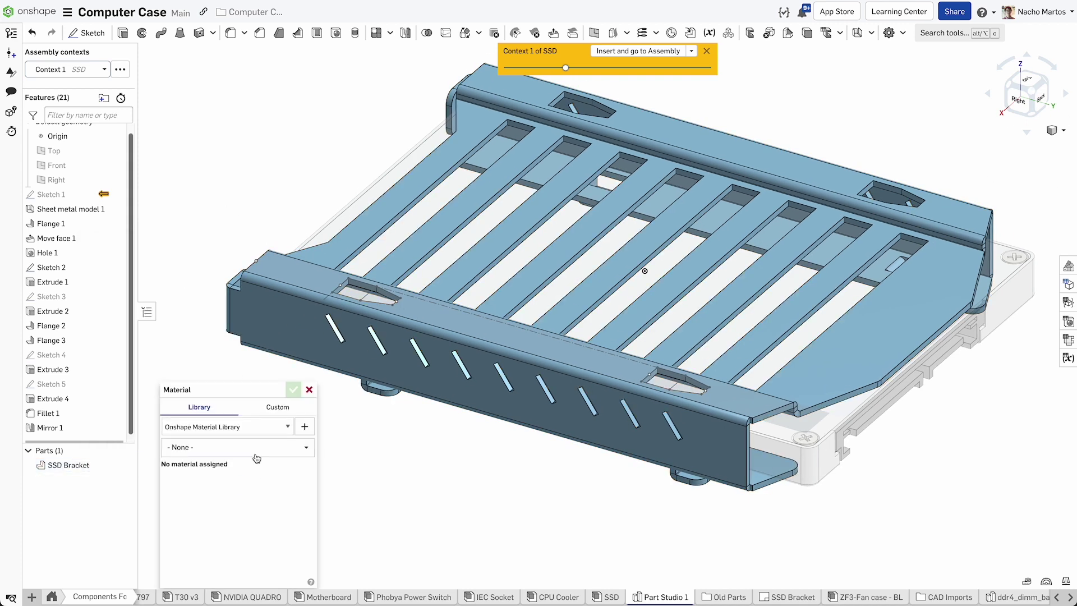
left_click(255, 454)
type("alu")
left_click(254, 518)
left_click(294, 389)
- Change the SSD Bracket's appearance to dark green
right_click(87, 464)
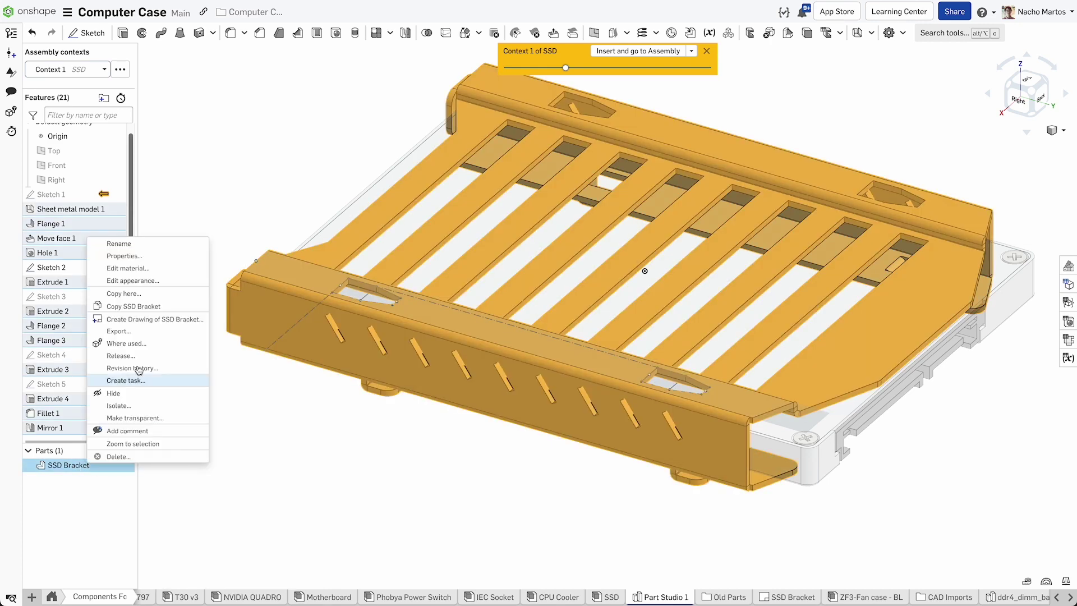
left_click(133, 281)
left_click(213, 460)
left_click(237, 369)
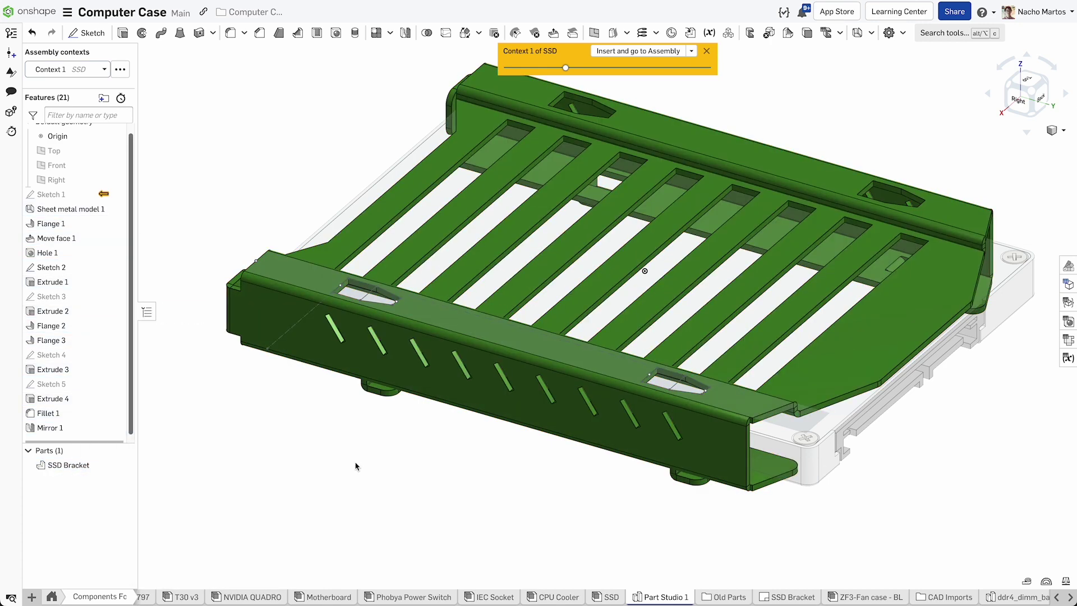
- Insert two instances of the SSD Bracket from Part Studio 1 into the SSD assembly
left_click(608, 595)
left_click(106, 32)
left_click(212, 305)
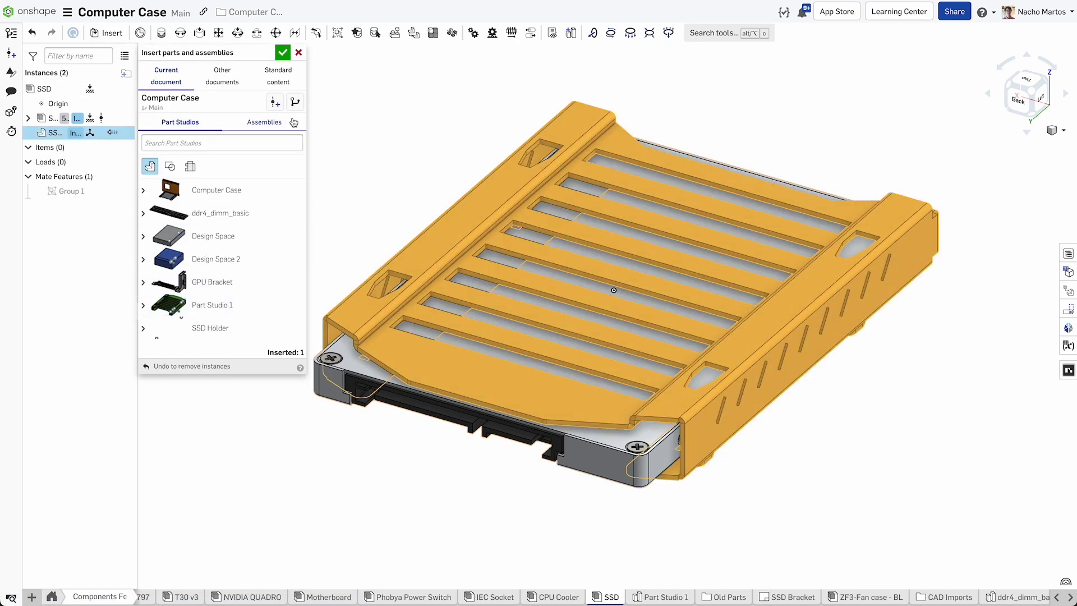
left_click(227, 305)
left_click(283, 52)
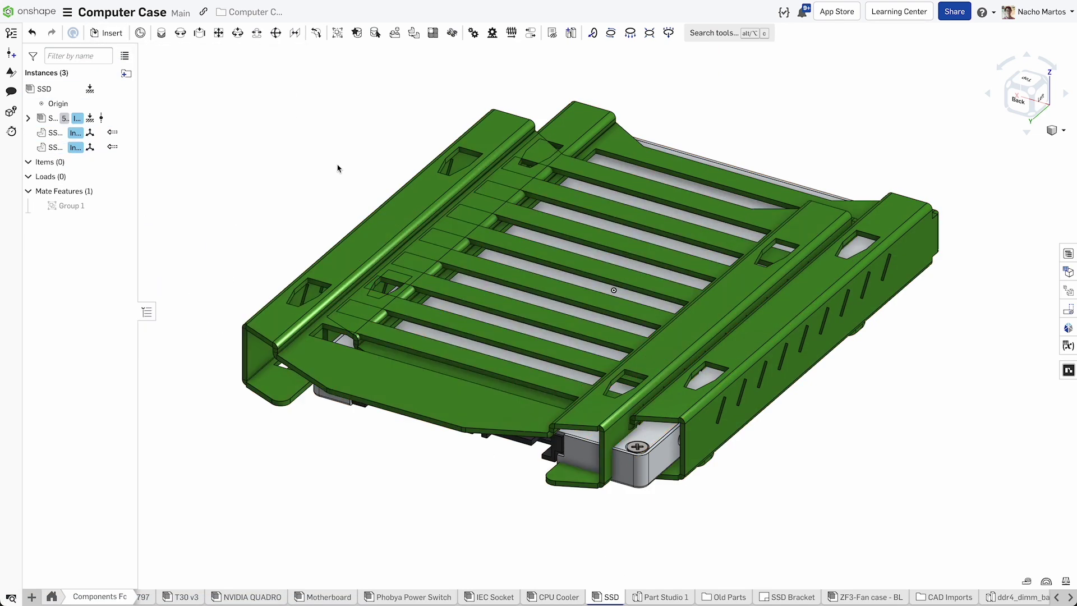
- Fix the bracket instance that sits on the drive and move the second bracket clear of it
right_click(796, 309)
left_click(823, 107)
left_click_drag(435, 207, 855, 28)
middle_click_drag(663, 245, 536, 284)
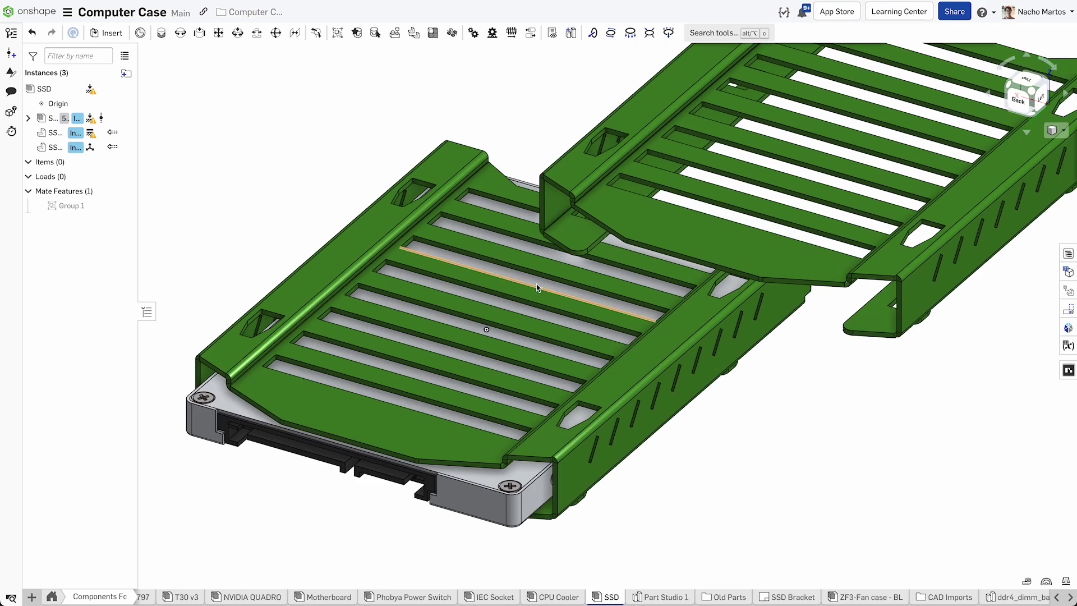
- Stack the loose bracket on the fixed one with a Fastened mate between its lower flange's underside and the fixed bracket's upper flange
left_click(162, 33)
right_click_drag(897, 477, 902, 342)
scroll(628, 300, "up", 8)
right_click_drag(629, 299, 598, 275)
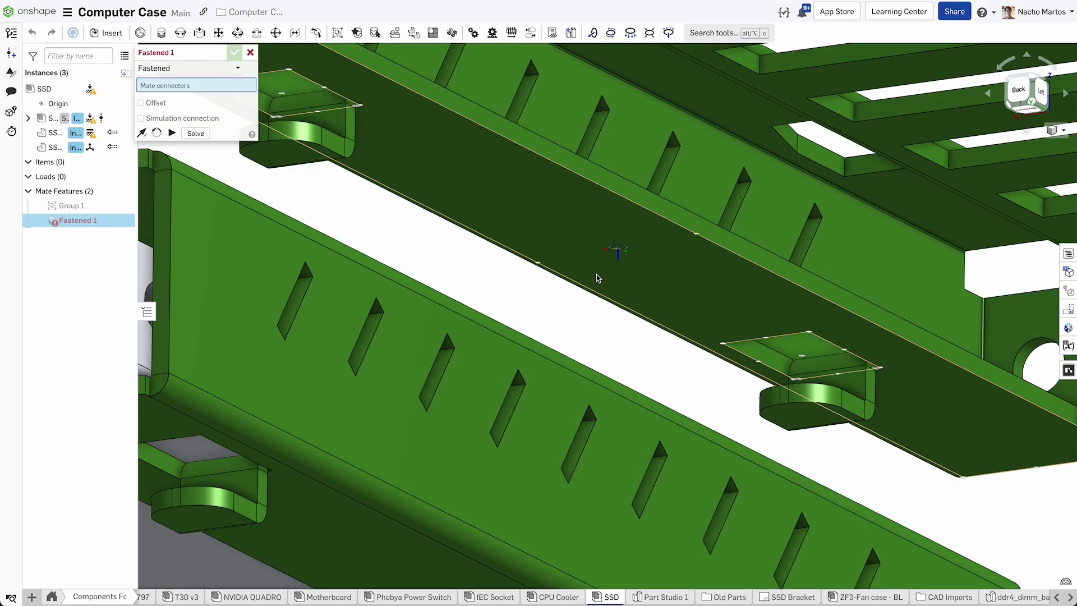
left_click(551, 262)
scroll(551, 262, "down", 10)
right_click_drag(264, 275, 258, 421)
scroll(265, 342, "up", 7)
left_click(279, 364)
scroll(270, 358, "down", 5)
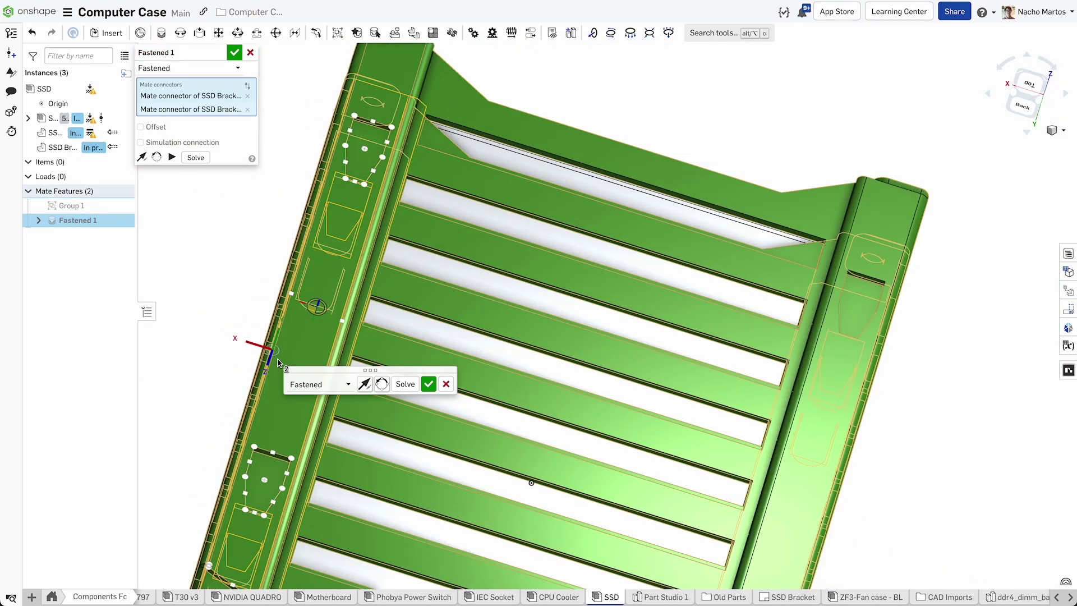
right_click_drag(197, 488, 185, 422)
scroll(185, 422, "down", 2)
middle_click_drag(185, 422, 316, 284)
right_click_drag(316, 285, 295, 291)
left_click(236, 53)
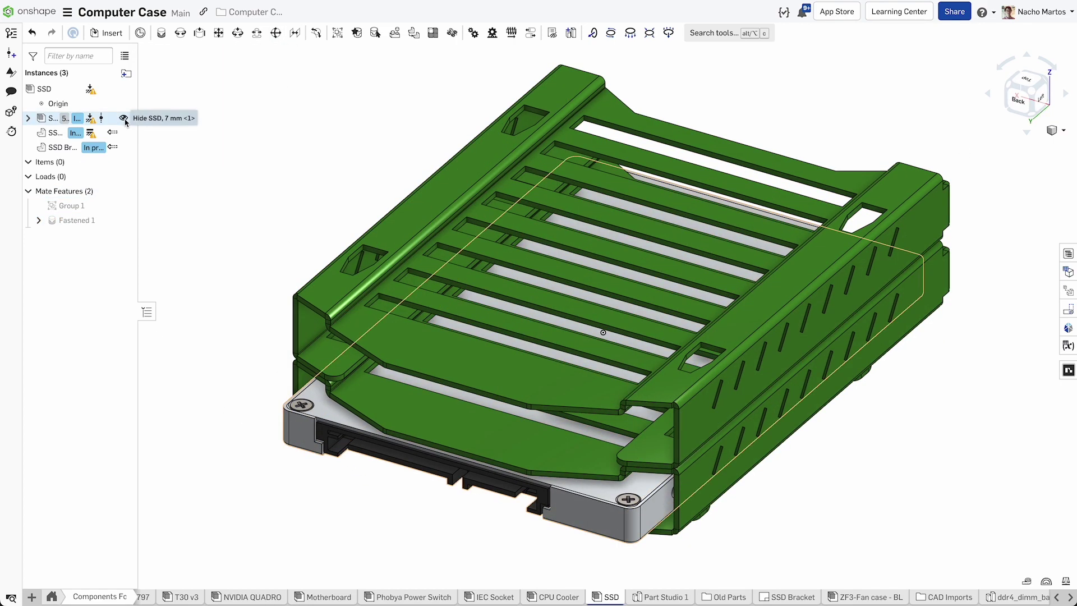
- Hide the SSD drive, examine how the two stacked brackets fit together from several sides, and show the drive again
left_click(124, 119)
right_click_drag(268, 429, 418, 382)
scroll(423, 388, "up", 5)
scroll(507, 406, "down", 3)
middle_click_drag(732, 427, 609, 413)
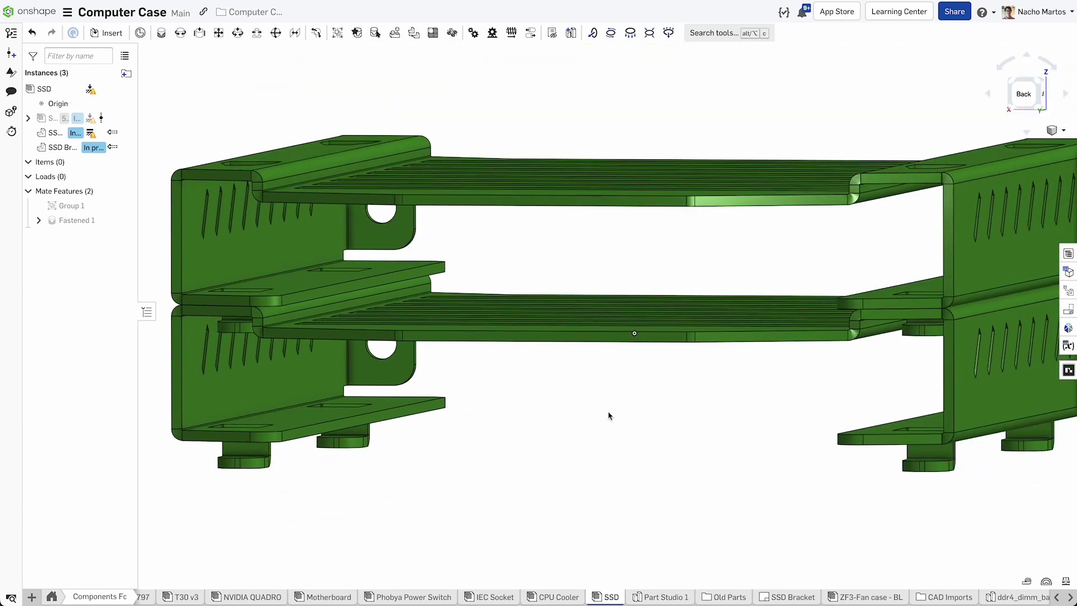
right_click_drag(609, 415, 436, 481)
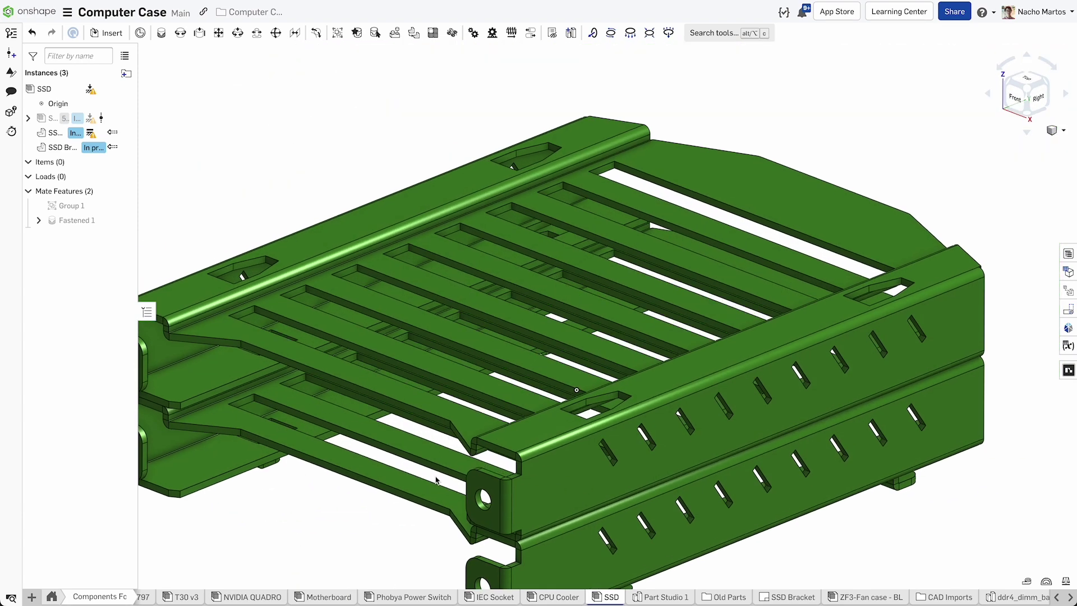
scroll(437, 481, "down", 1)
middle_click_drag(436, 480, 500, 407)
left_click(124, 119)
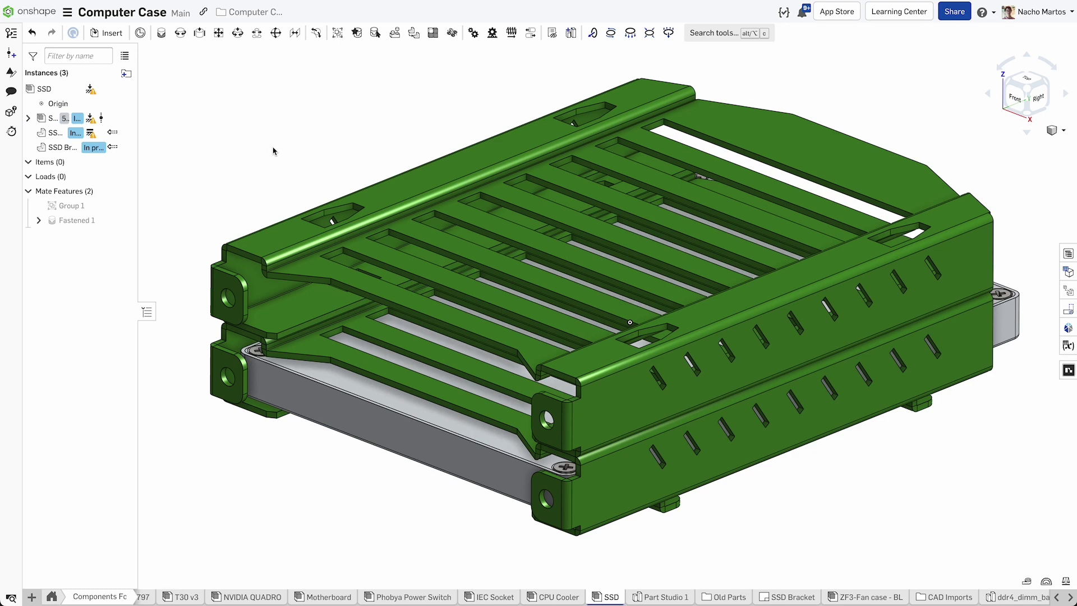
- Export the SSD Bracket's flat pattern from Part Studio 1 as a Release 14 DXF, downloaded and stored in a new tab, and open it
left_click(662, 597)
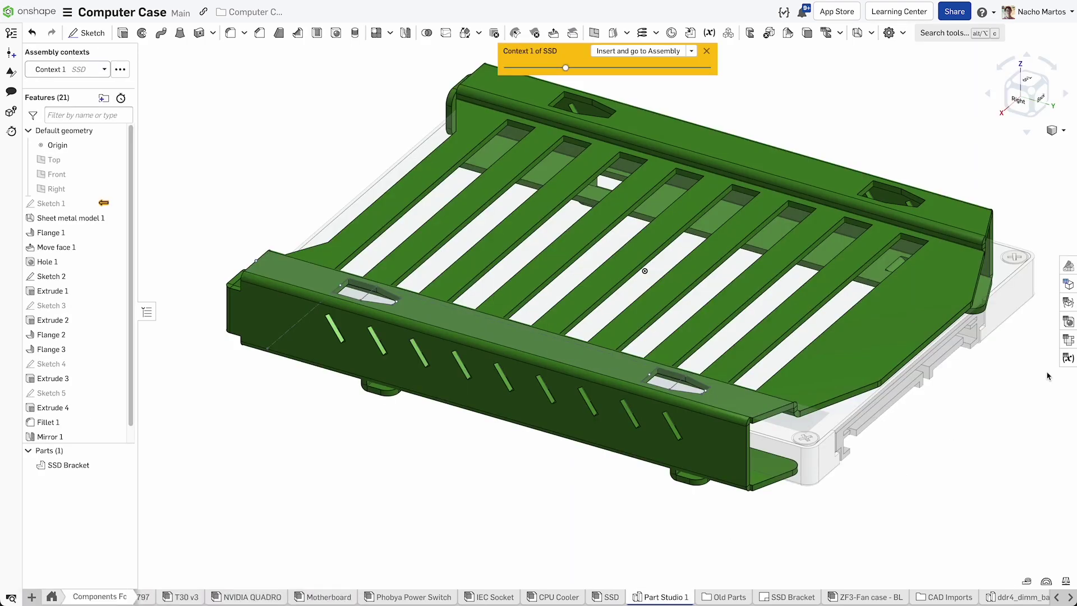
left_click(1068, 284)
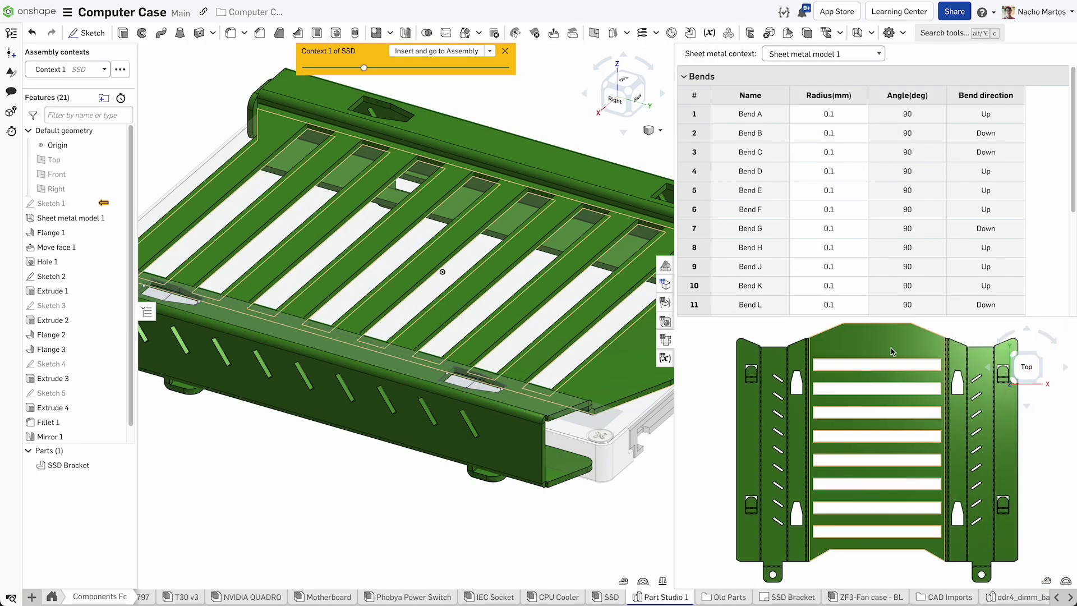
right_click(890, 348)
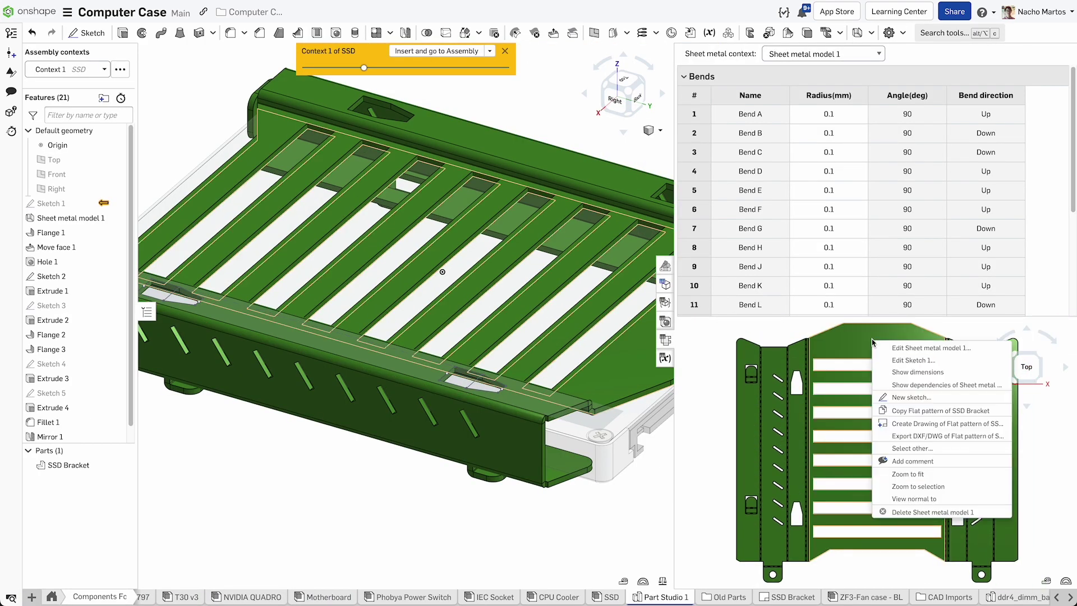
left_click(946, 436)
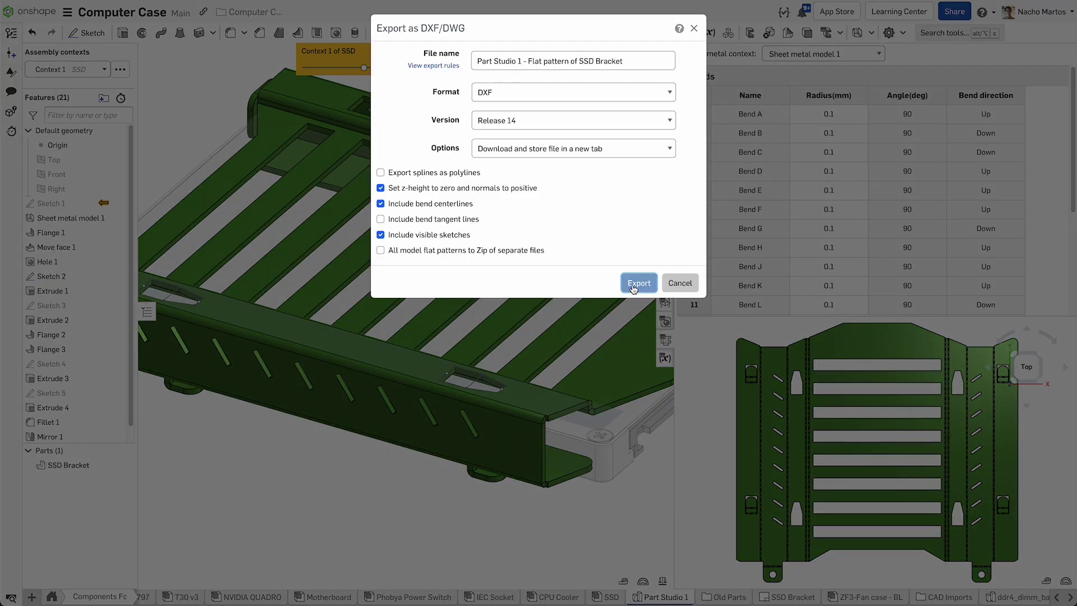
left_click(634, 284)
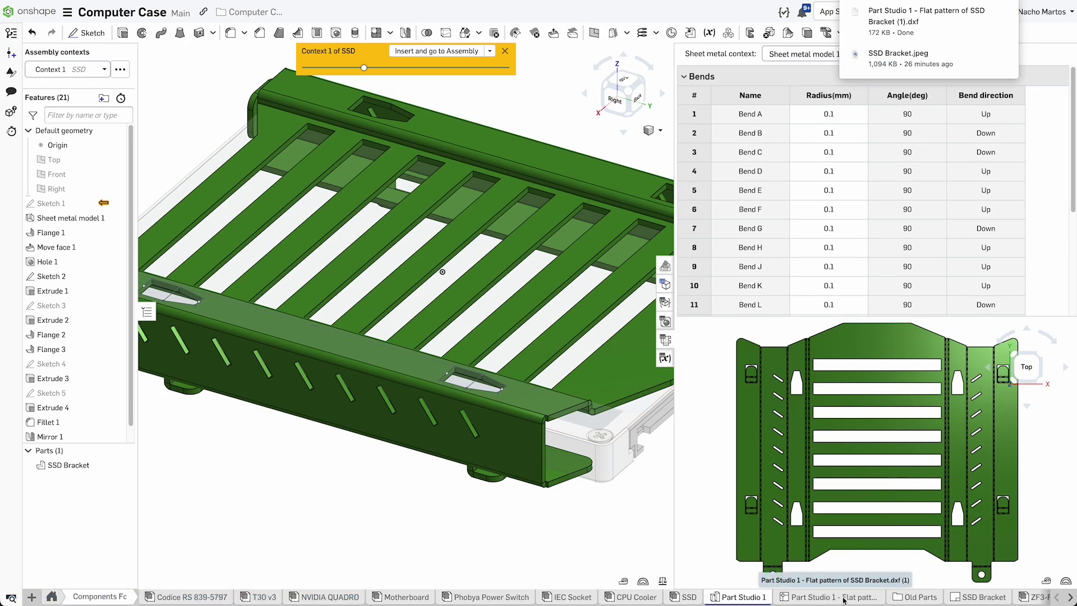
left_click(844, 597)
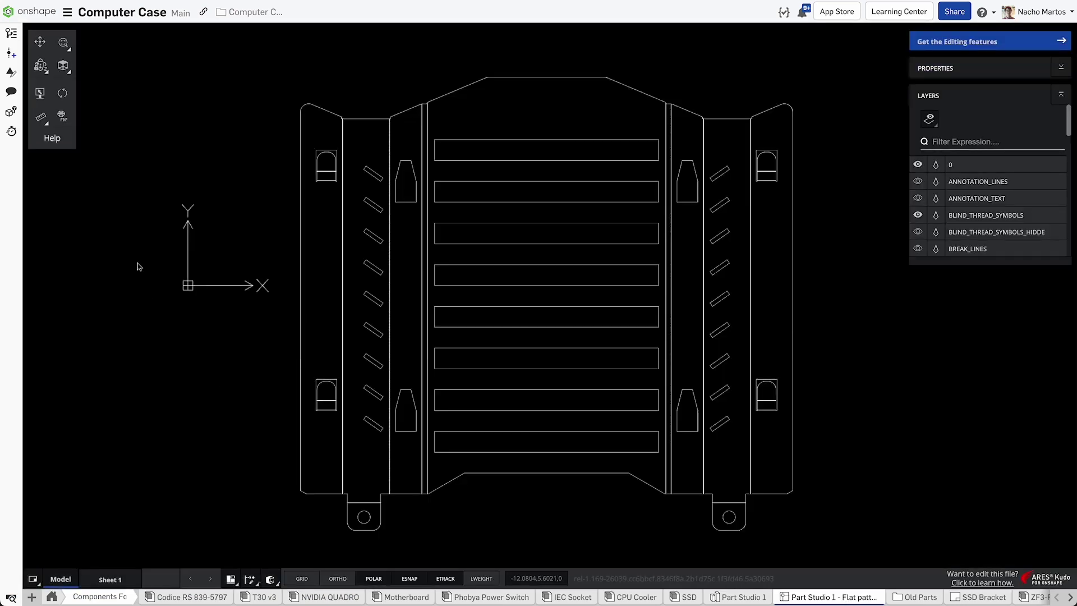
- Create a version named SSD Bracket from Main and open the document's version history
left_click(11, 53)
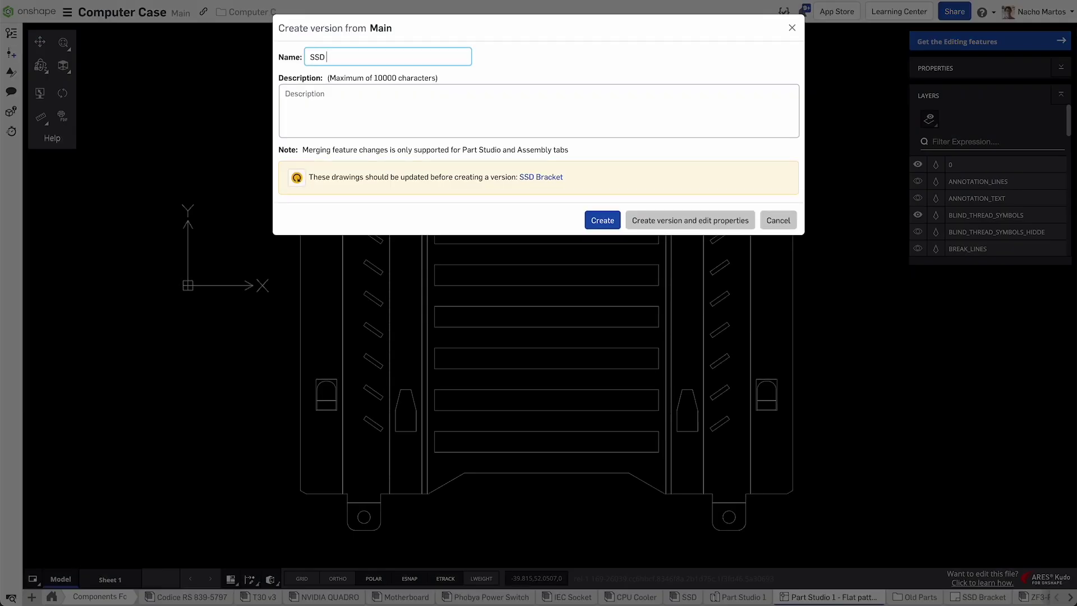
key("Return")
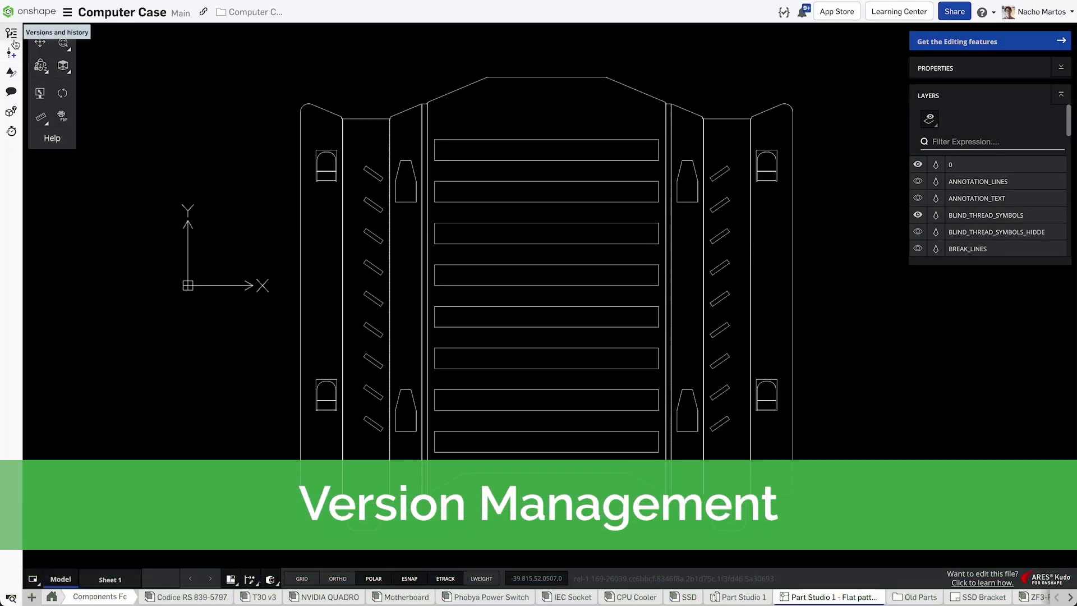
left_click(11, 34)
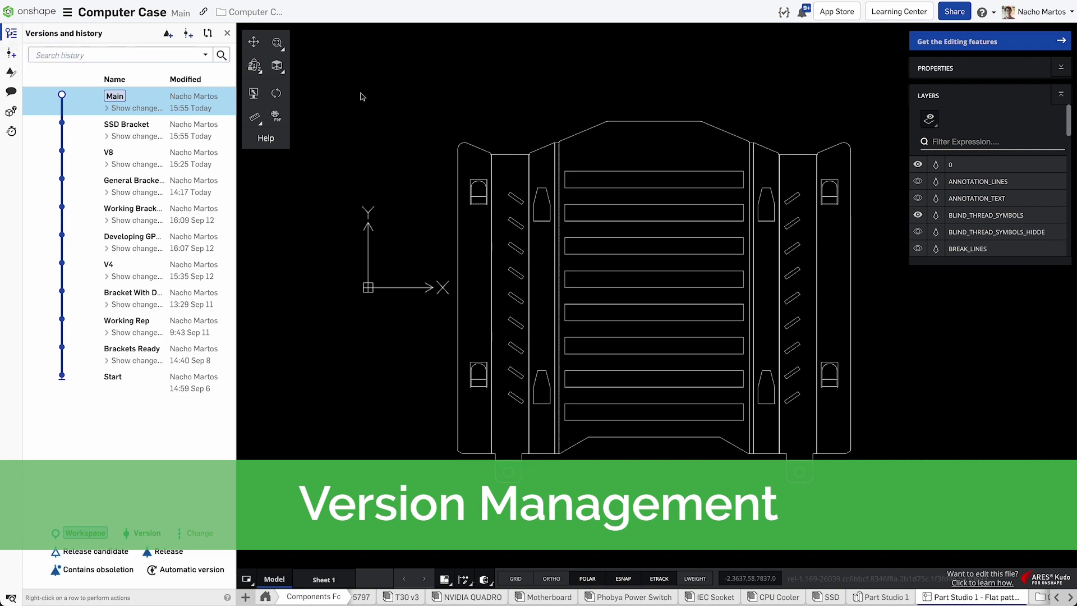